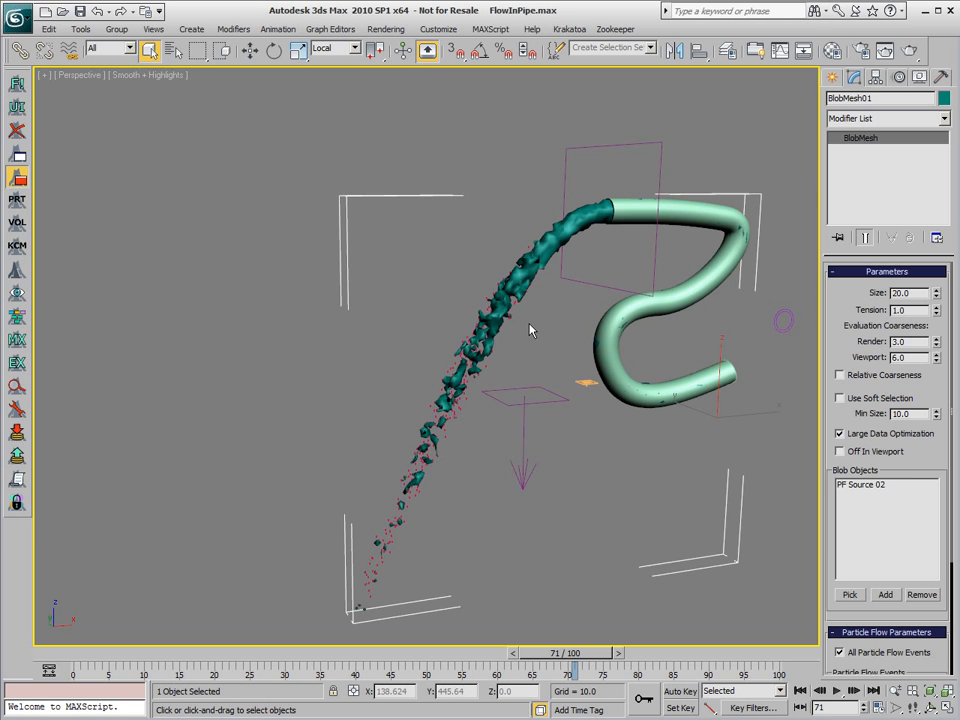
- Turn the BlobMesh off in the viewport and disable PF Source 02 in Particle View
click(873, 453)
click(570, 474)
key(6)
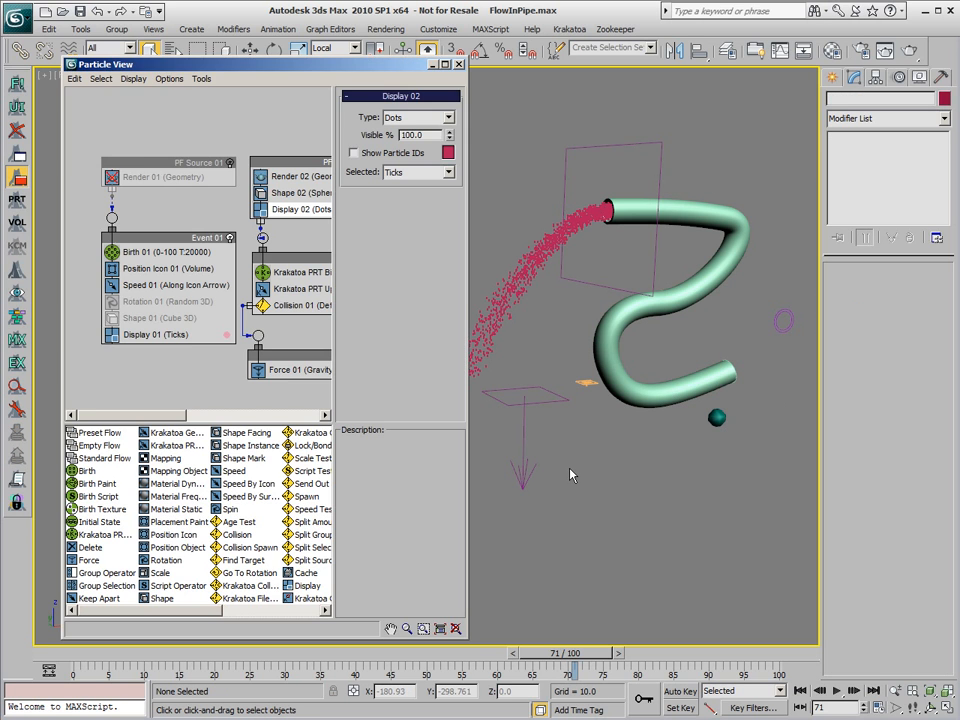
middle_drag(207, 90, 115, 84)
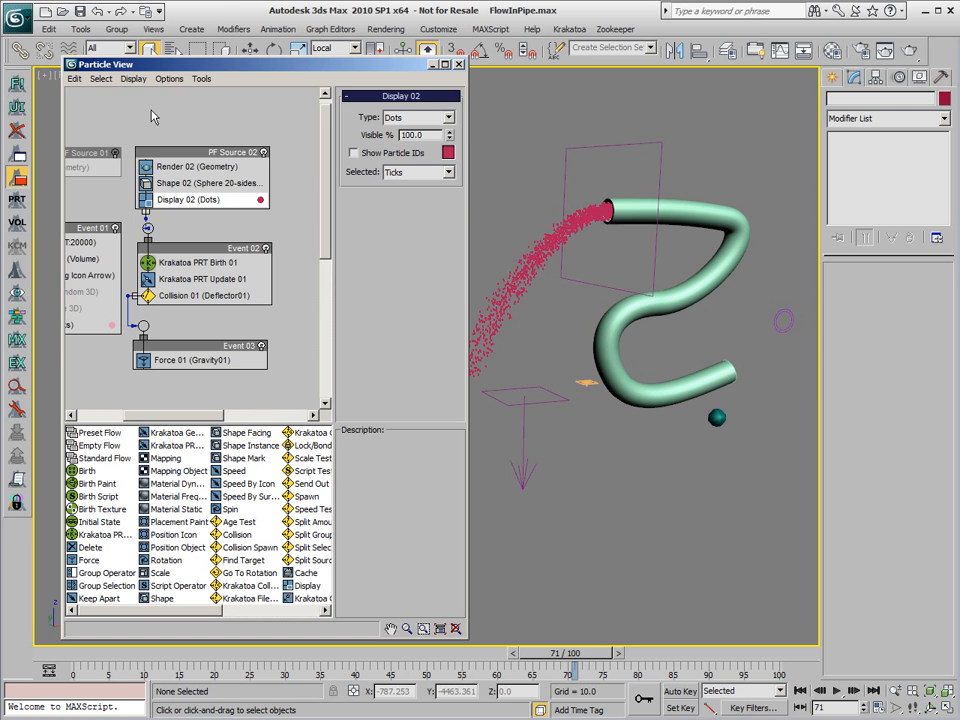
click(265, 153)
key(6)
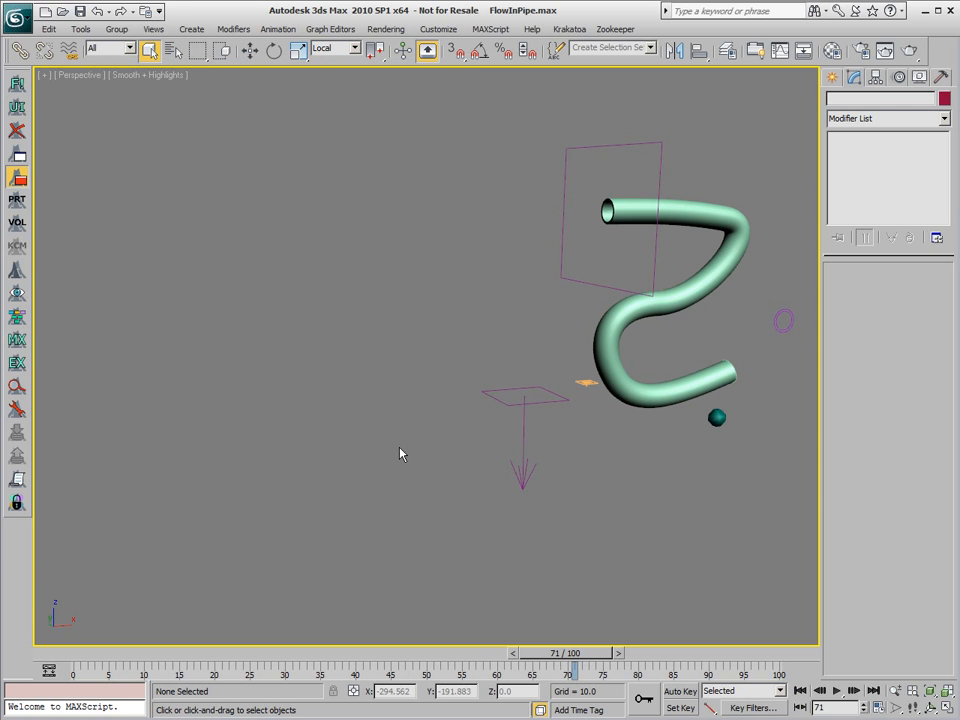
- Select PRT Loader01 and enable the % of Render option in its base object's viewport settings
key(h)
double_click(531, 187)
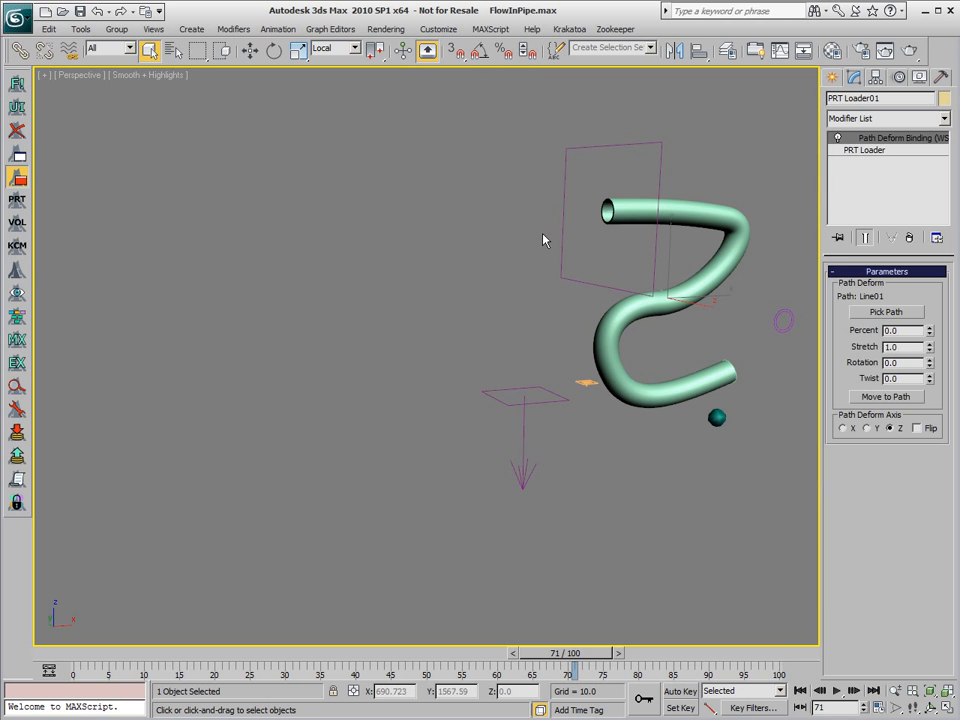
click(864, 150)
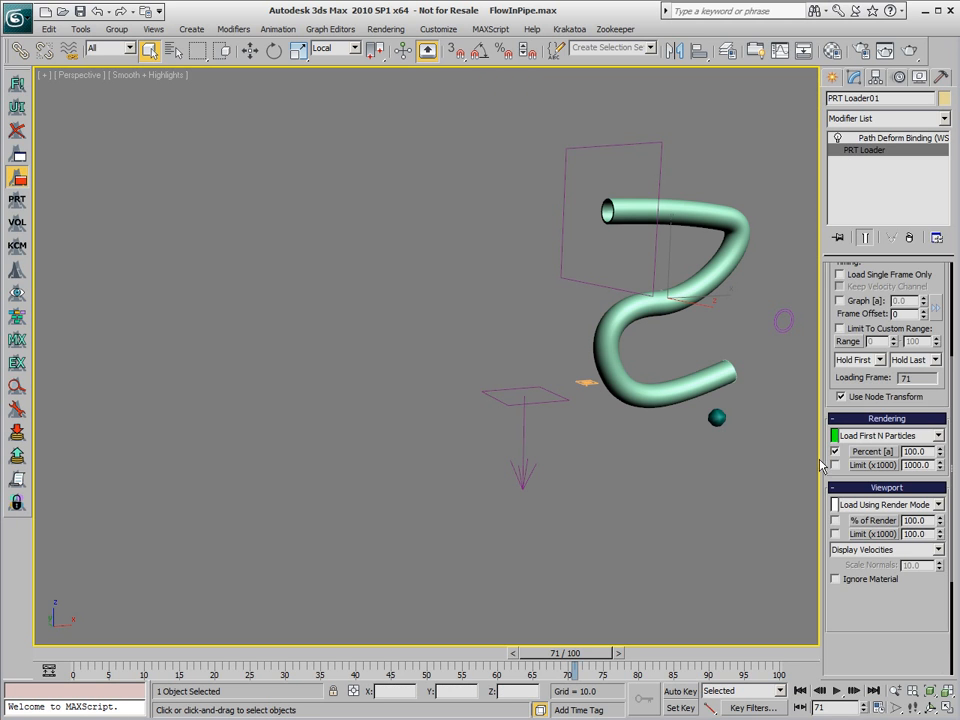
click(835, 520)
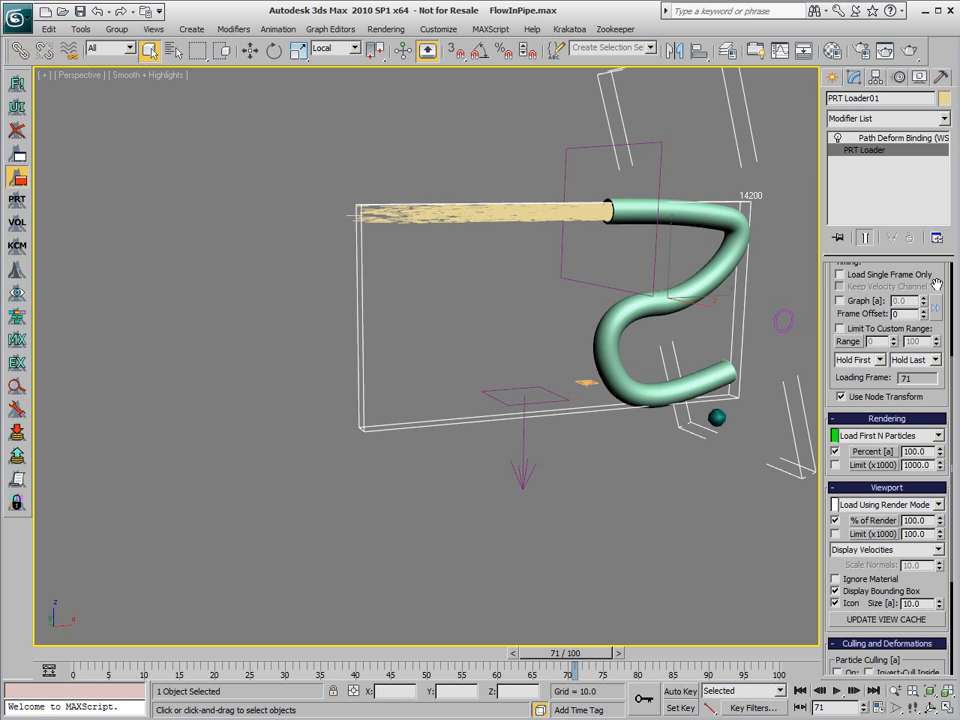
- Enable Load Single Frame Only for PRT Loader01's particle sequence and scrub the timeline to frame 100
drag(936, 284, 936, 458)
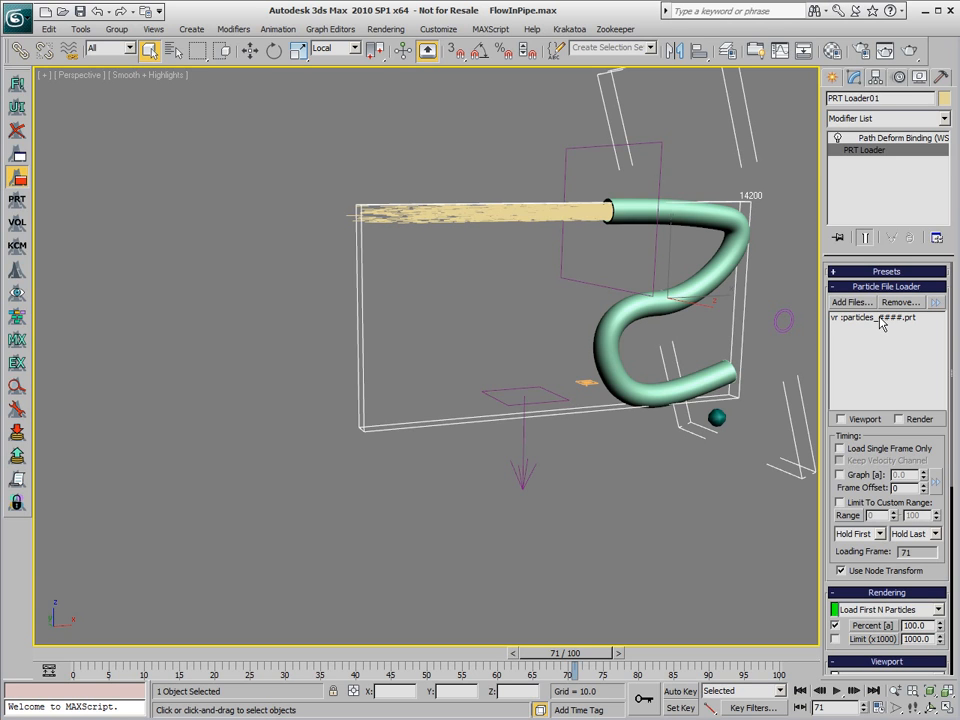
click(856, 452)
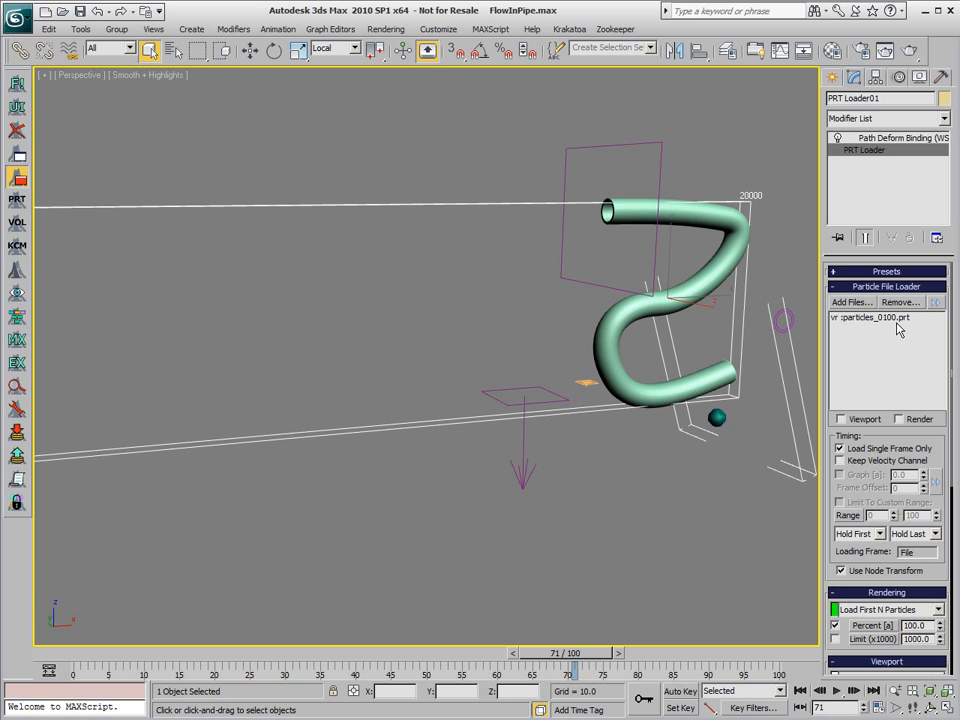
drag(944, 568, 942, 421)
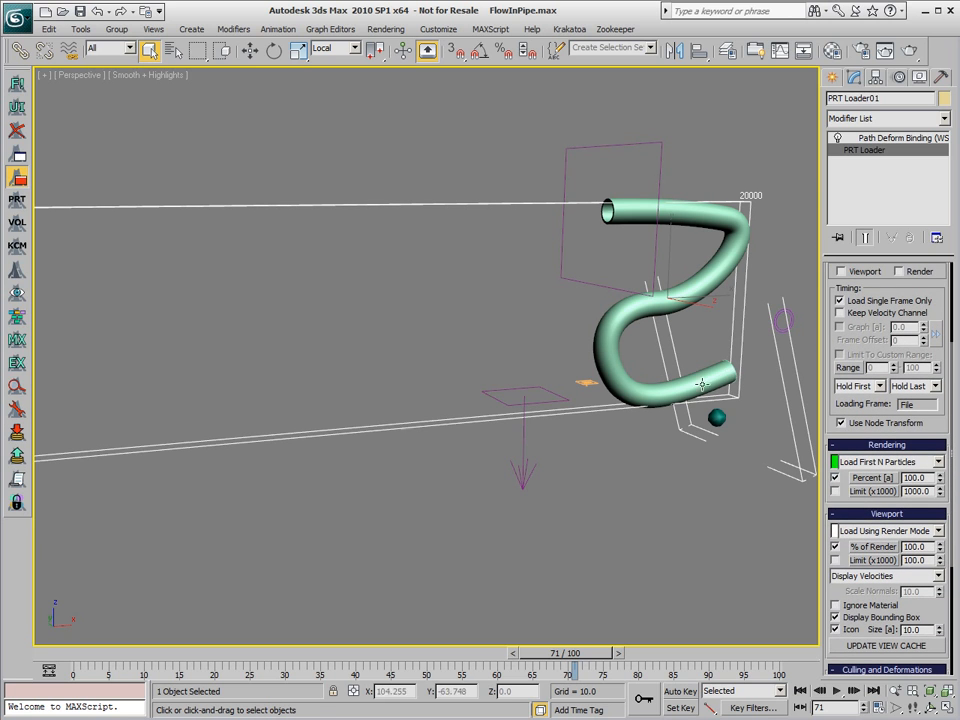
drag(585, 661, 765, 660)
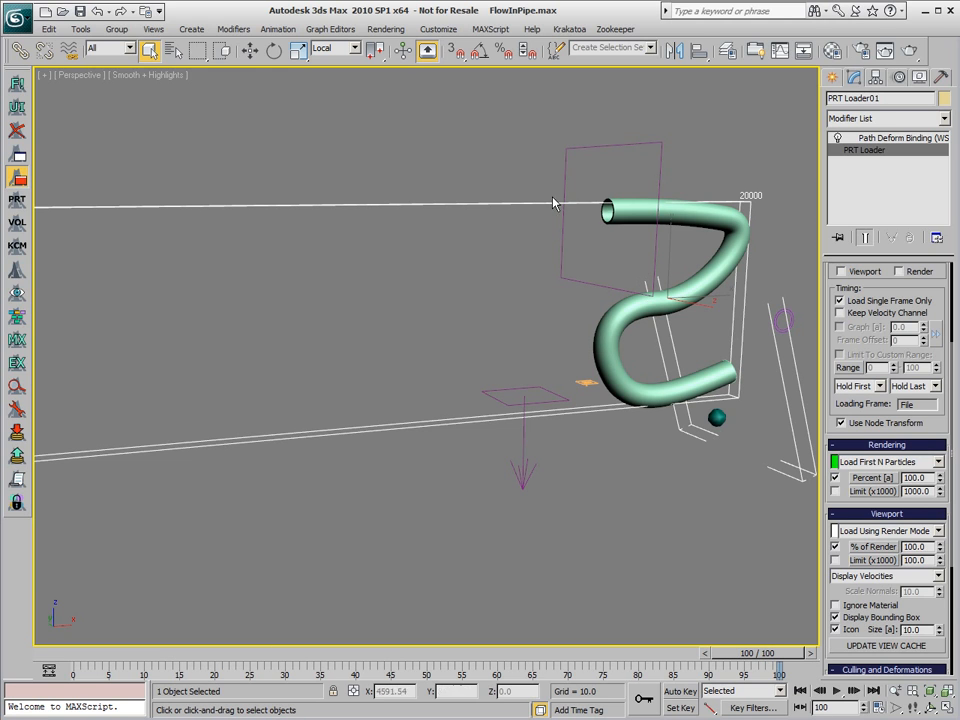
- Display PRT Loader01's particles as large dots in the viewport and review its single-frame particle file settings
click(885, 576)
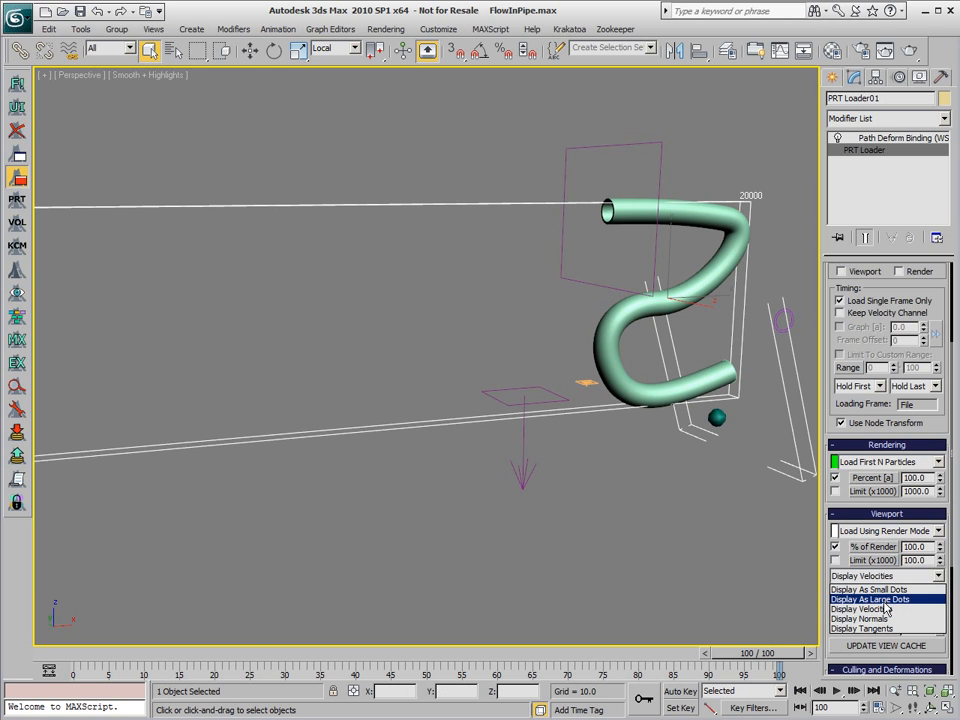
click(885, 600)
drag(765, 660, 840, 645)
drag(948, 446, 936, 607)
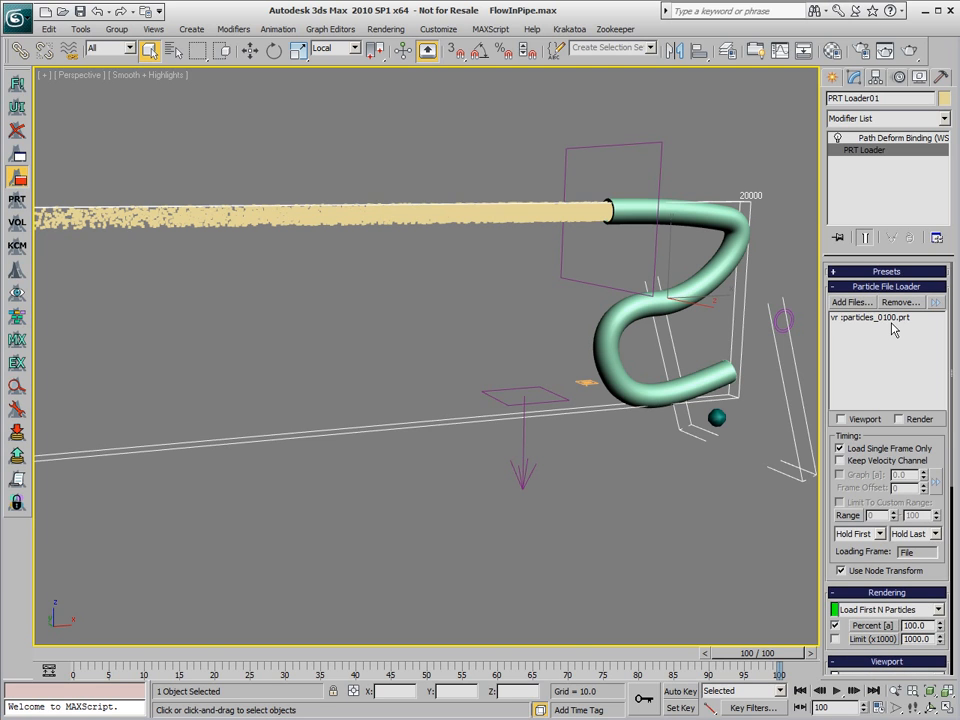
- At frame 0, set the Percent of PRT Loader01's Path Deform Binding to -206.0
drag(775, 653, 72, 655)
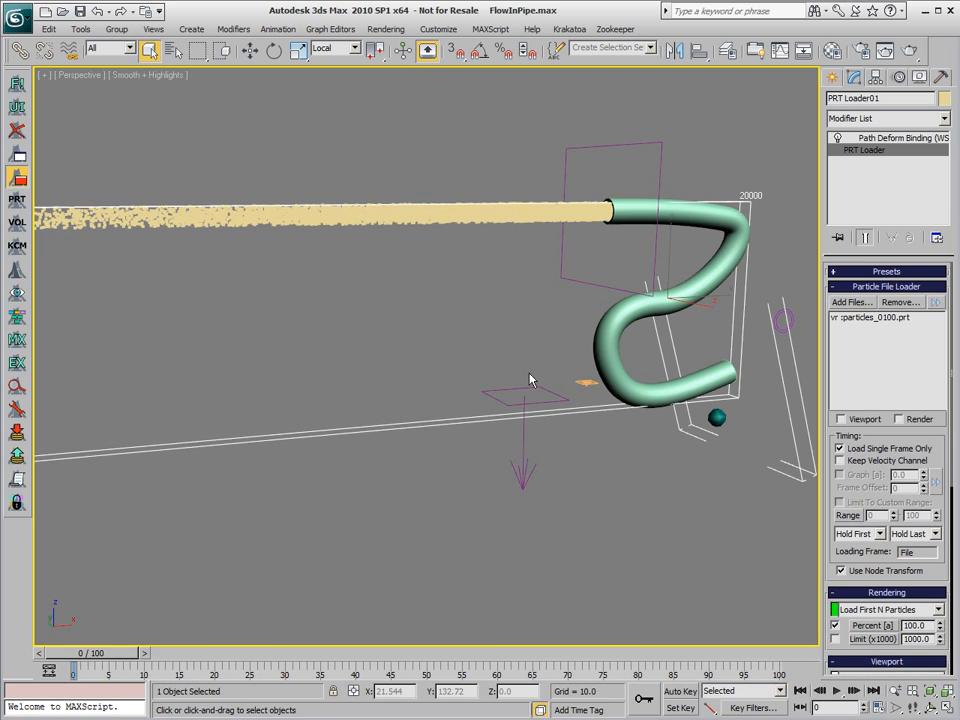
click(911, 143)
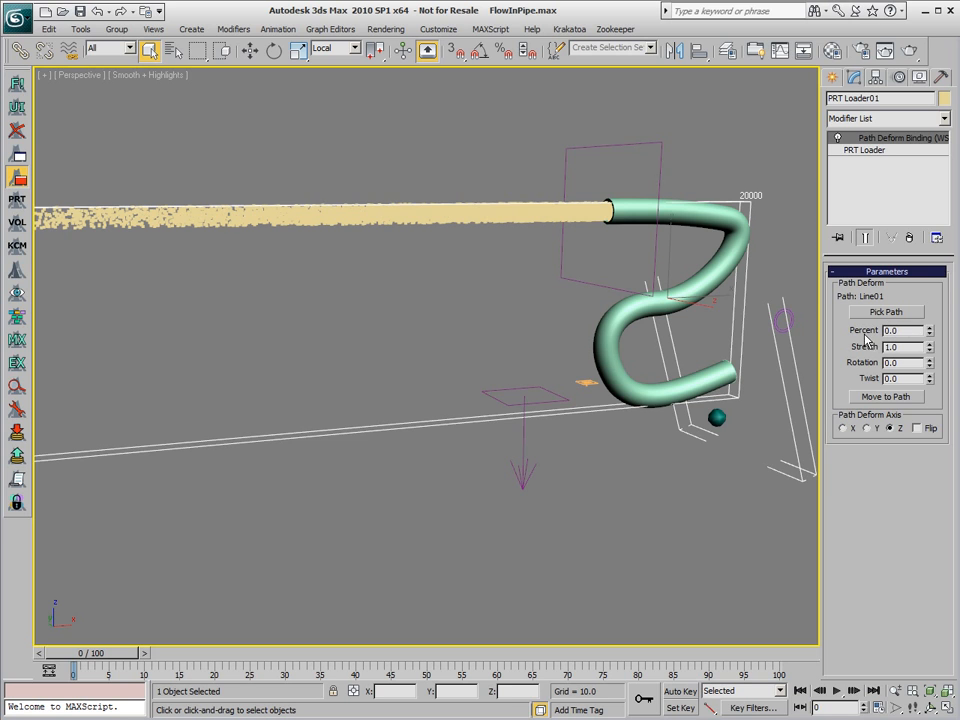
drag(931, 335, 894, 640)
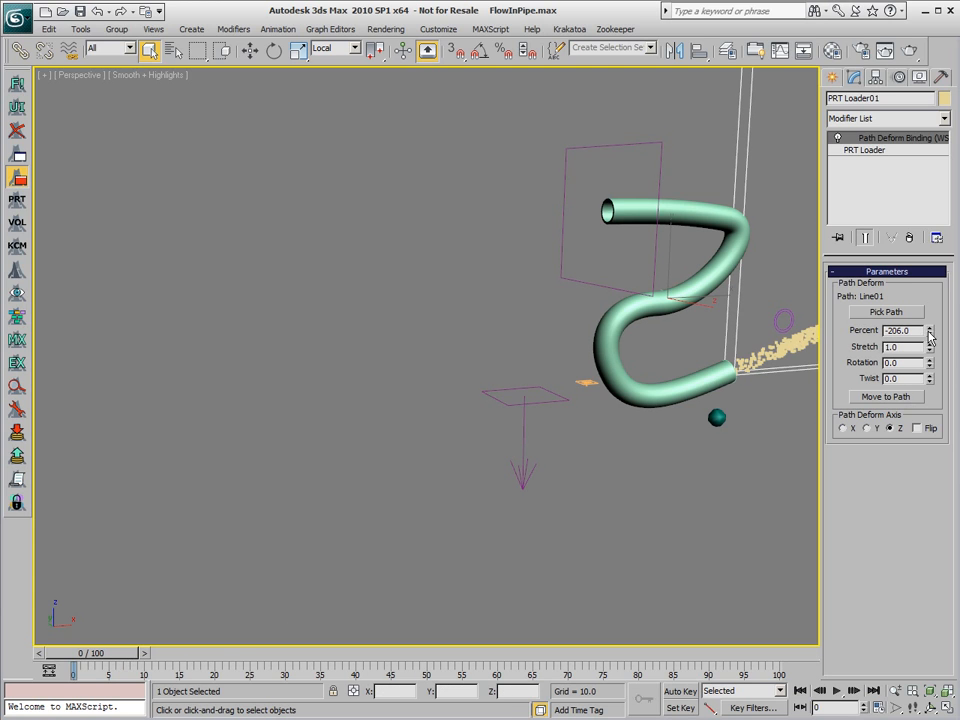
- Use Auto Key to keyframe the Path Deform Binding's Percent at 100.0 on frame 100
drag(115, 661, 810, 662)
click(680, 692)
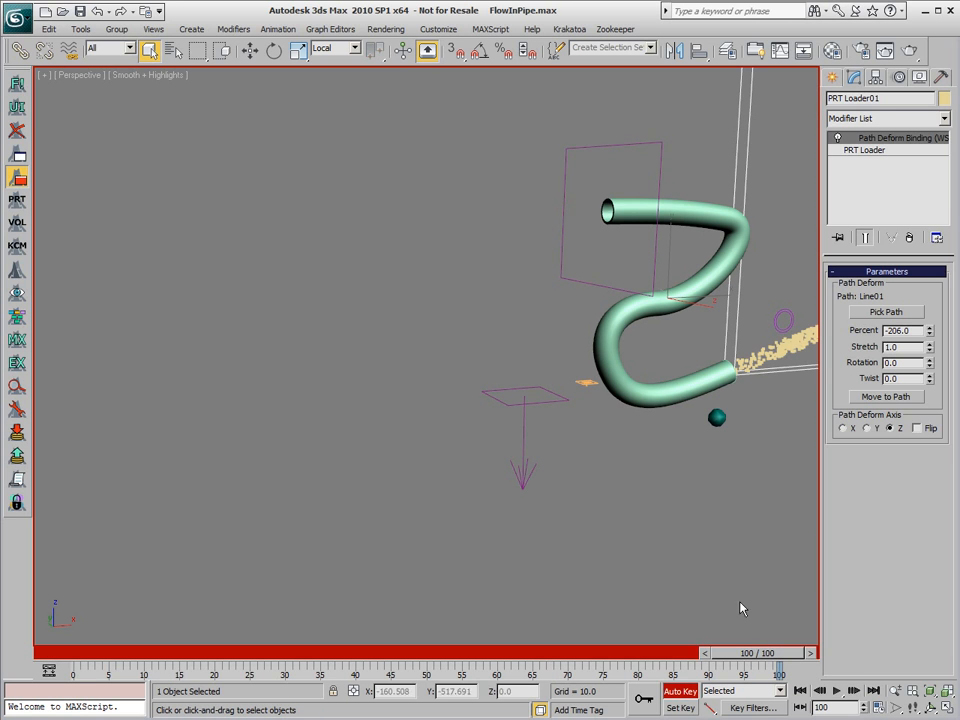
right_click(929, 330)
drag(929, 335, 934, 161)
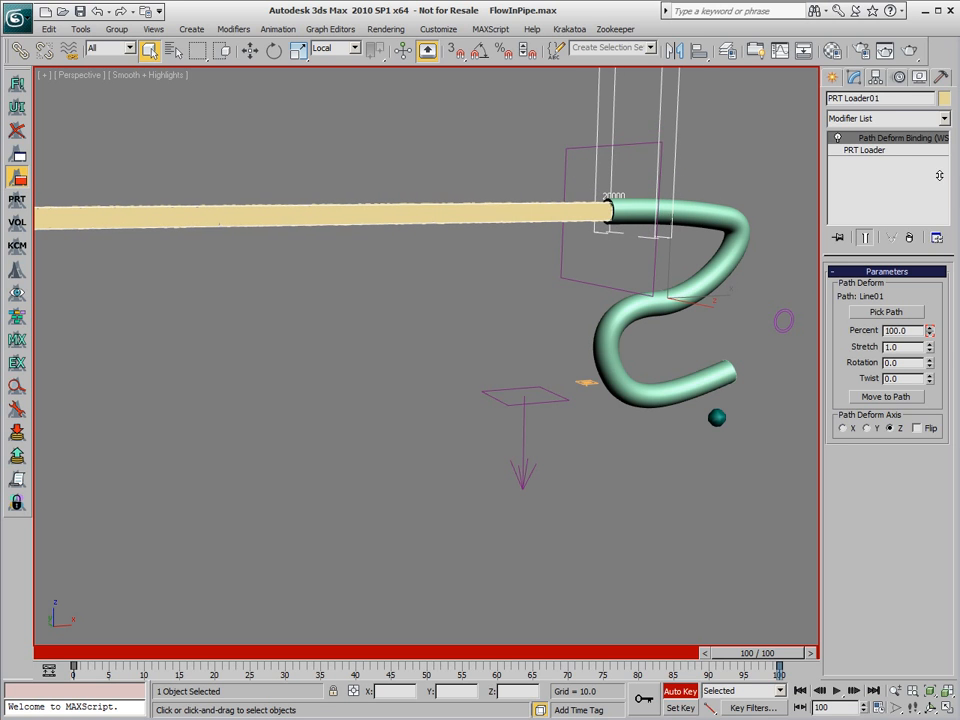
click(680, 691)
- Switch PRT Loader01's viewport display to velocities and scrub the path animation up to frame 57
drag(745, 653, 302, 655)
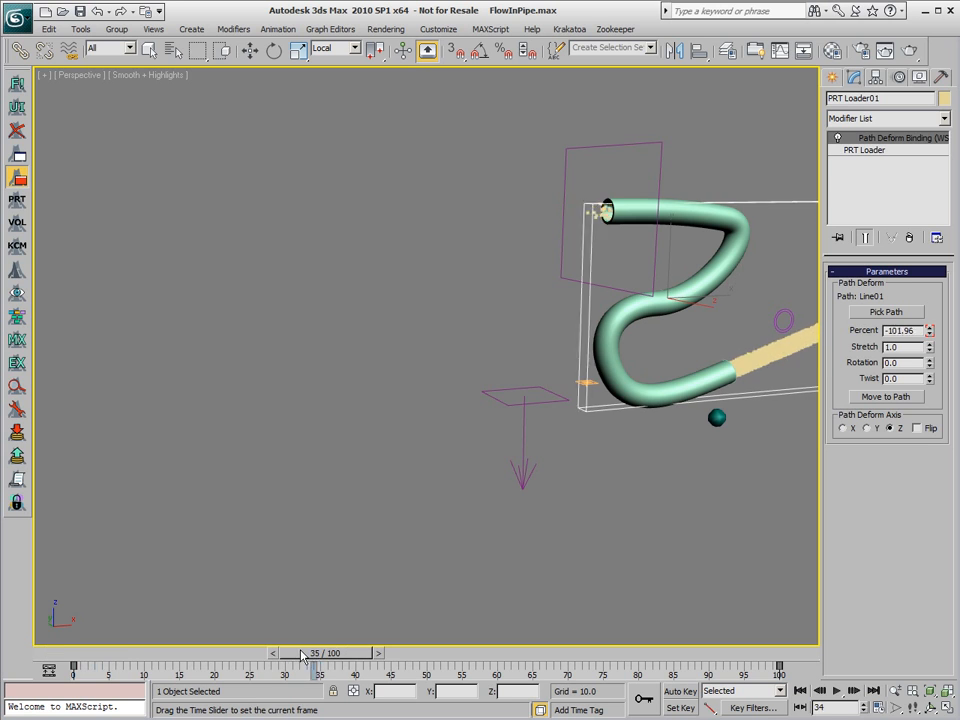
click(868, 151)
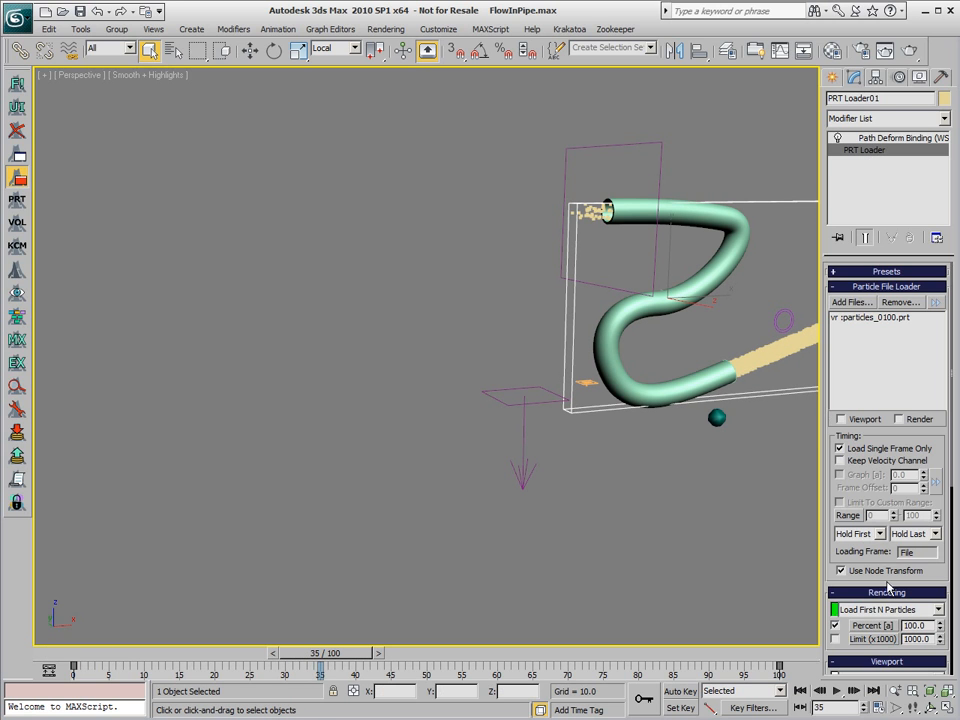
scroll(938, 573, down, 5)
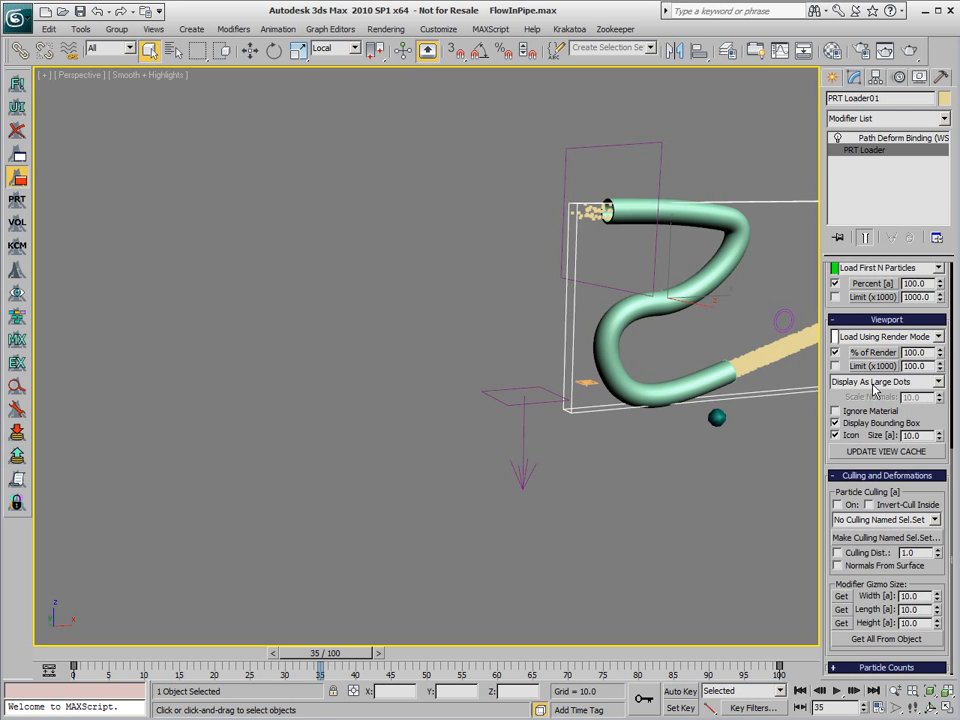
click(874, 388)
click(870, 413)
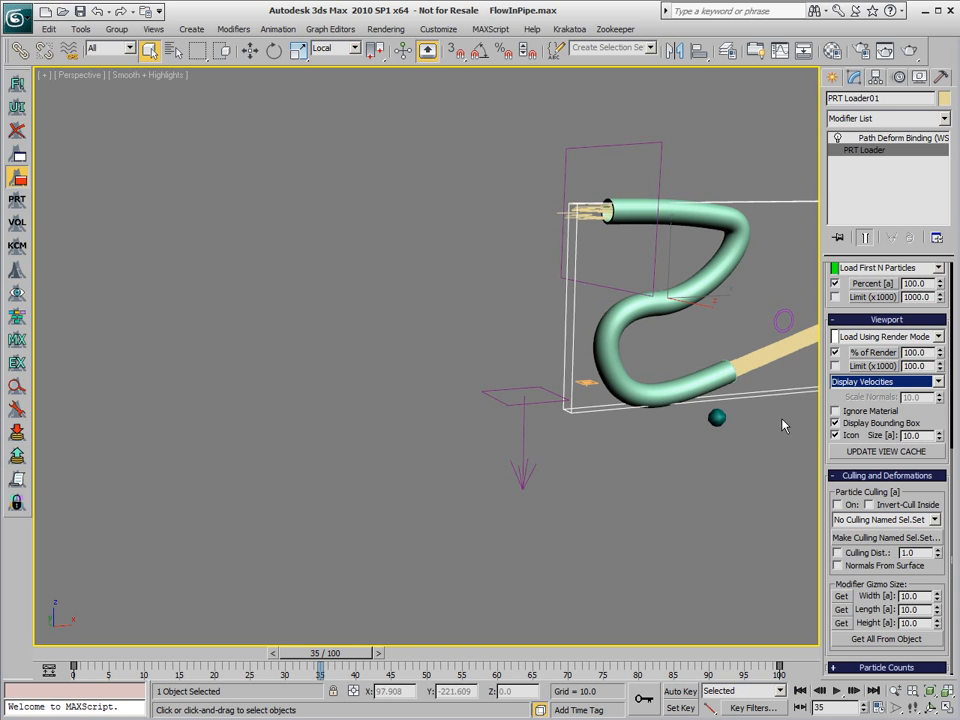
drag(344, 655, 486, 658)
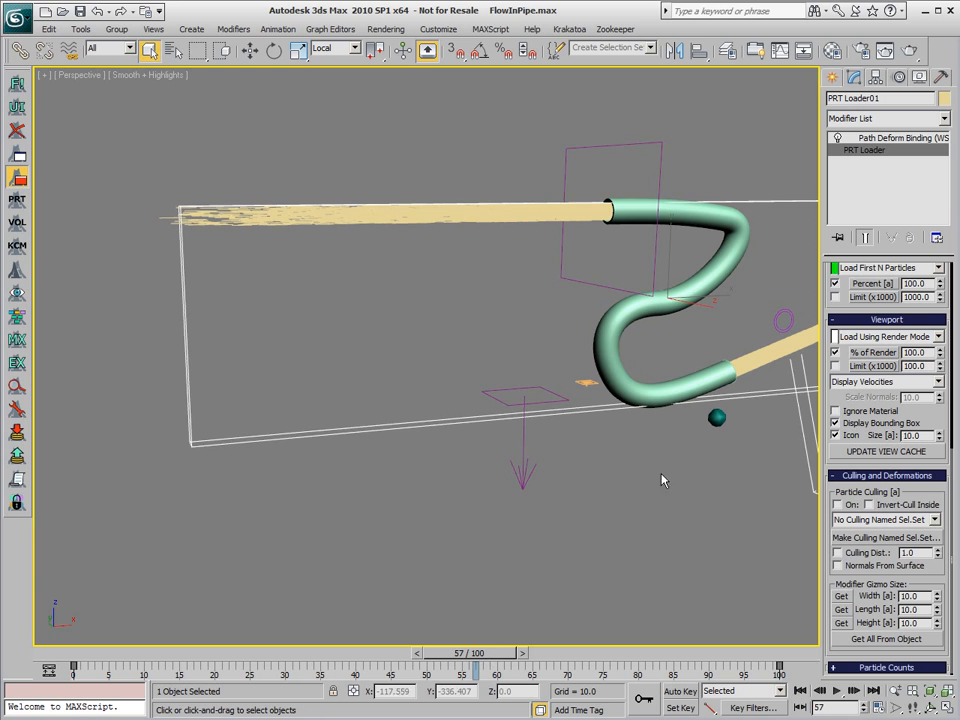
- Return to frame 0, show the pipe in wireframe and review PRT Loader01's particle file settings
middle_drag(690, 489, 546, 508)
alt+middle_drag(642, 507, 624, 510)
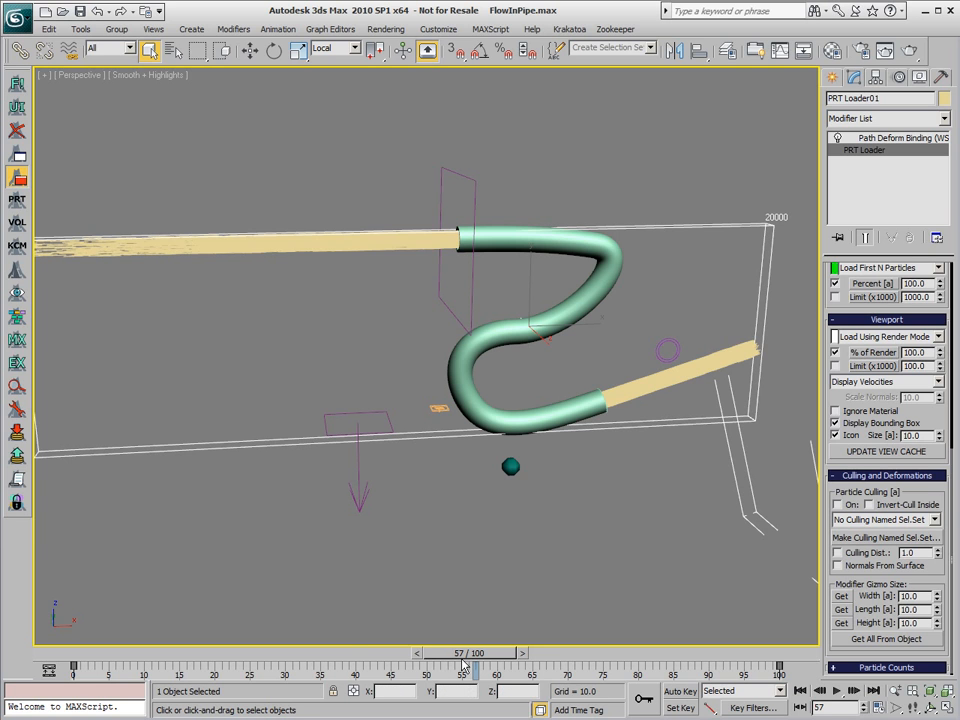
mouse_move(472, 662)
mouse_down()
mouse_move(490, 663)
mouse_move(190, 665)
mouse_move(790, 664)
mouse_move(3, 660)
mouse_move(456, 667)
mouse_move(70, 667)
mouse_up()
key(F3)
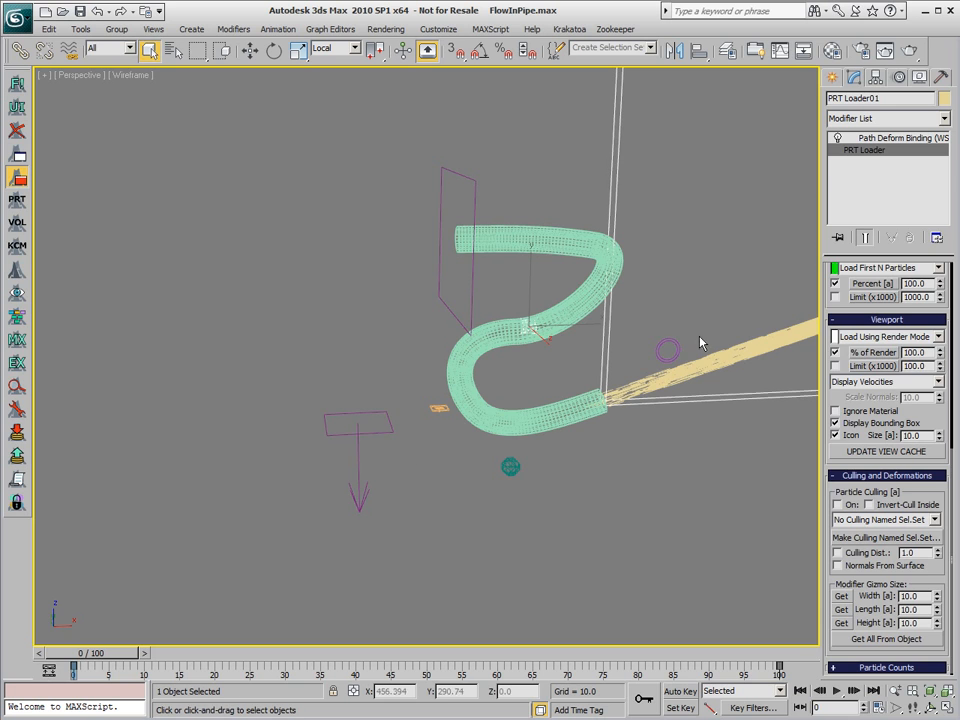
drag(876, 305, 874, 624)
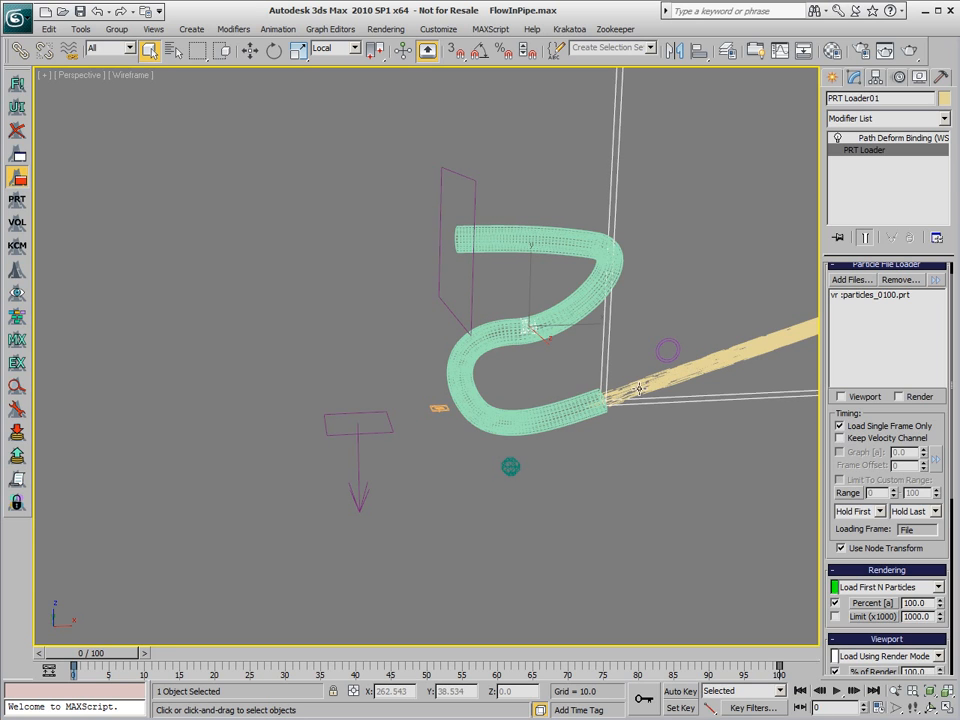
- Enable PF Source 02 in Particle View and scrub to frame 69 and back to 0 to compare its particles with the loader's
click(342, 586)
key(6)
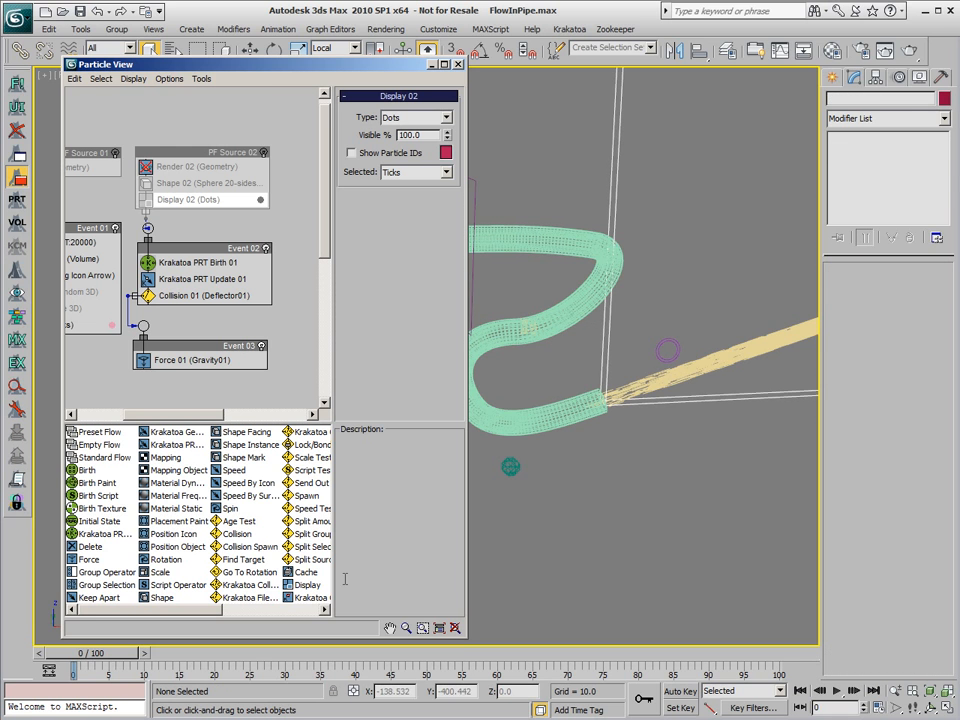
click(263, 153)
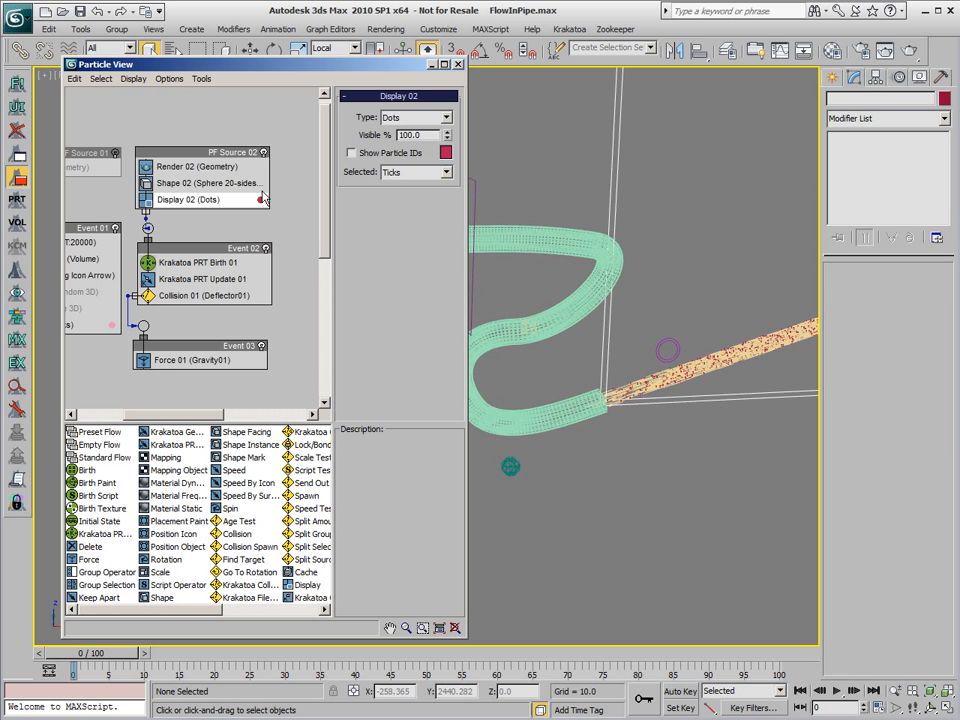
click(433, 64)
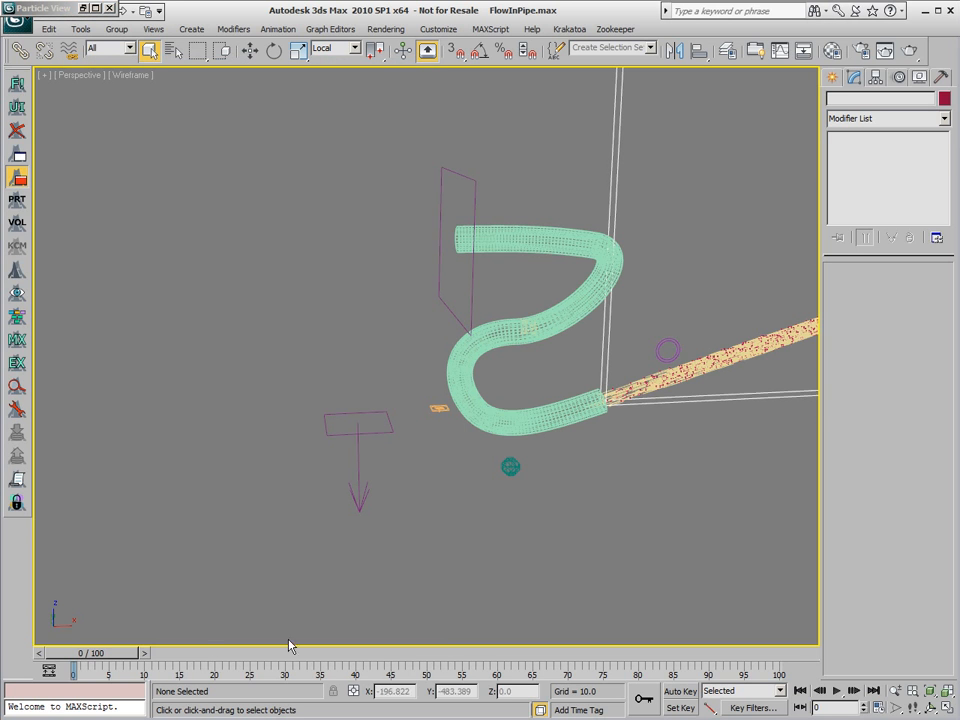
drag(136, 653, 583, 652)
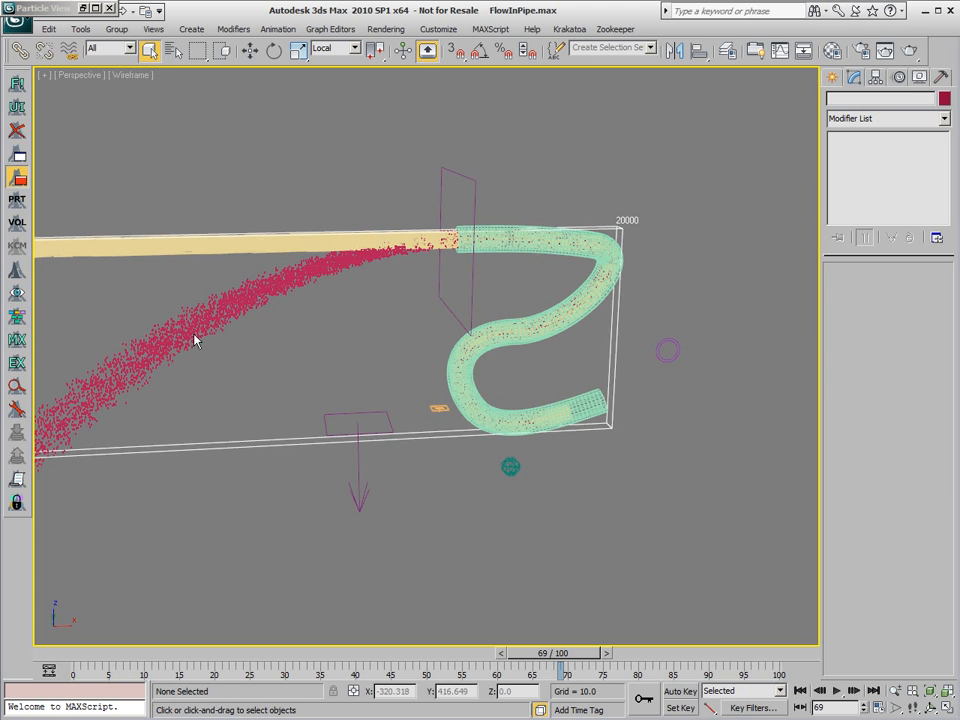
click(83, 655)
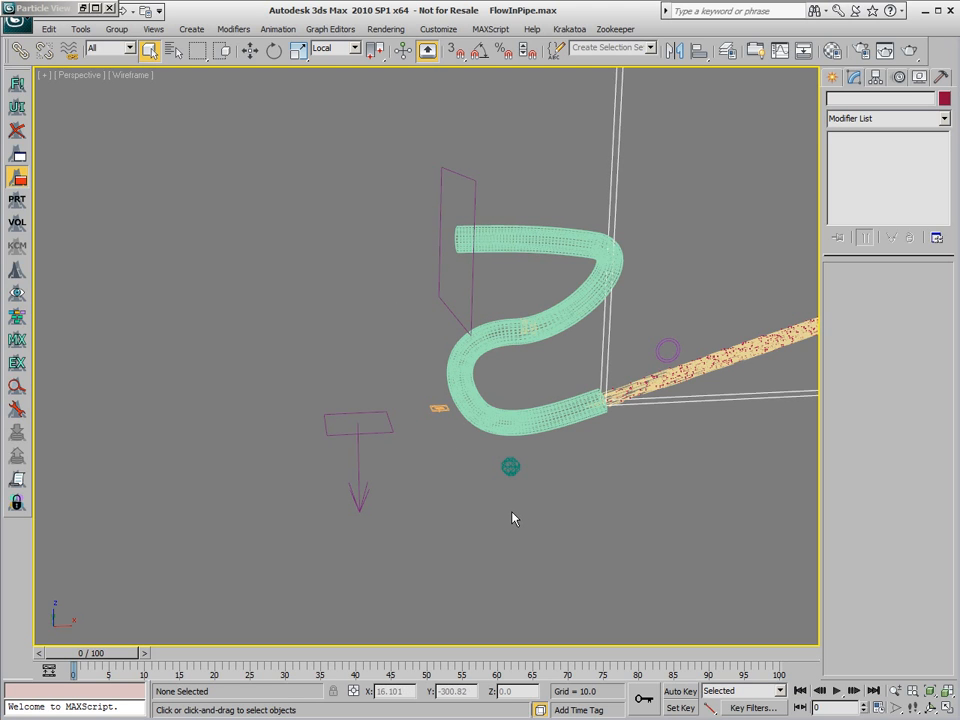
- Disable PF Source 02 in Particle View and scrub the timeline to frame 41
key(6)
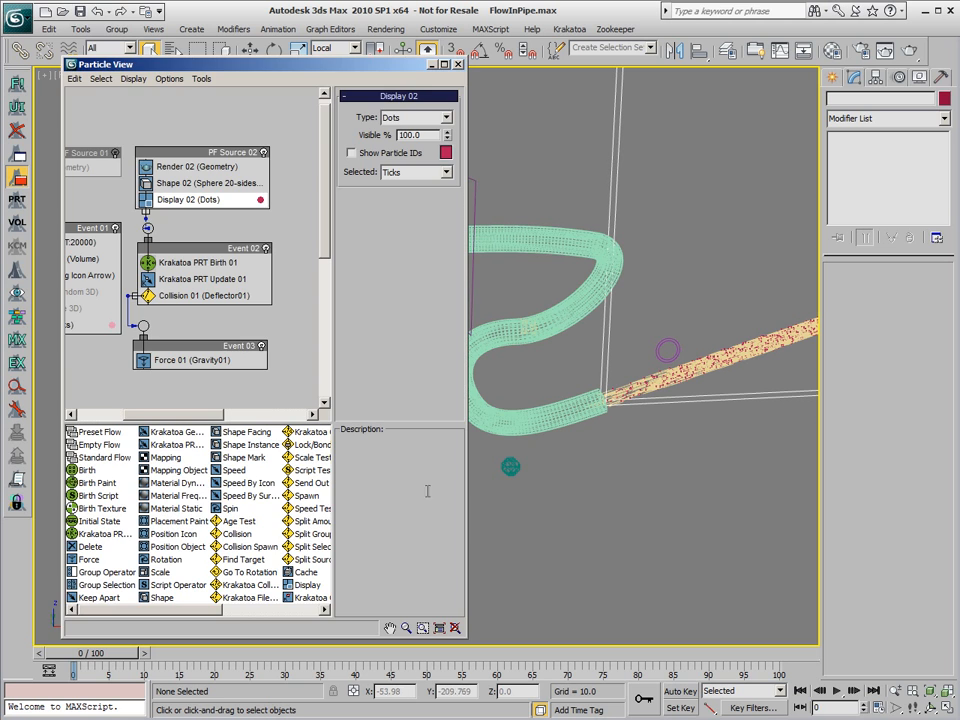
click(264, 154)
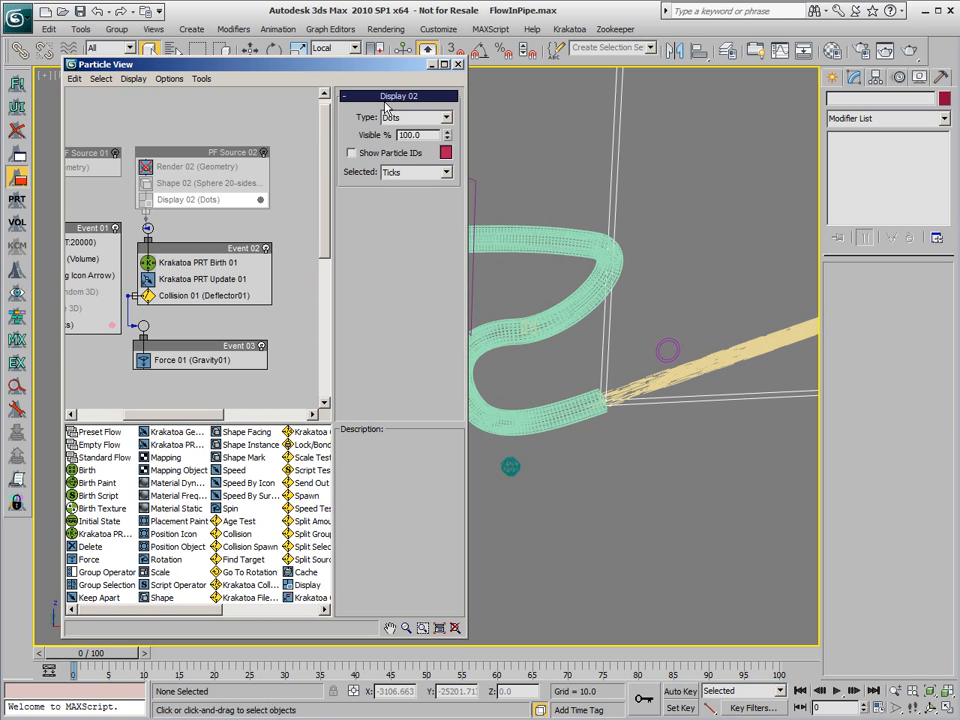
click(433, 65)
drag(130, 652, 379, 652)
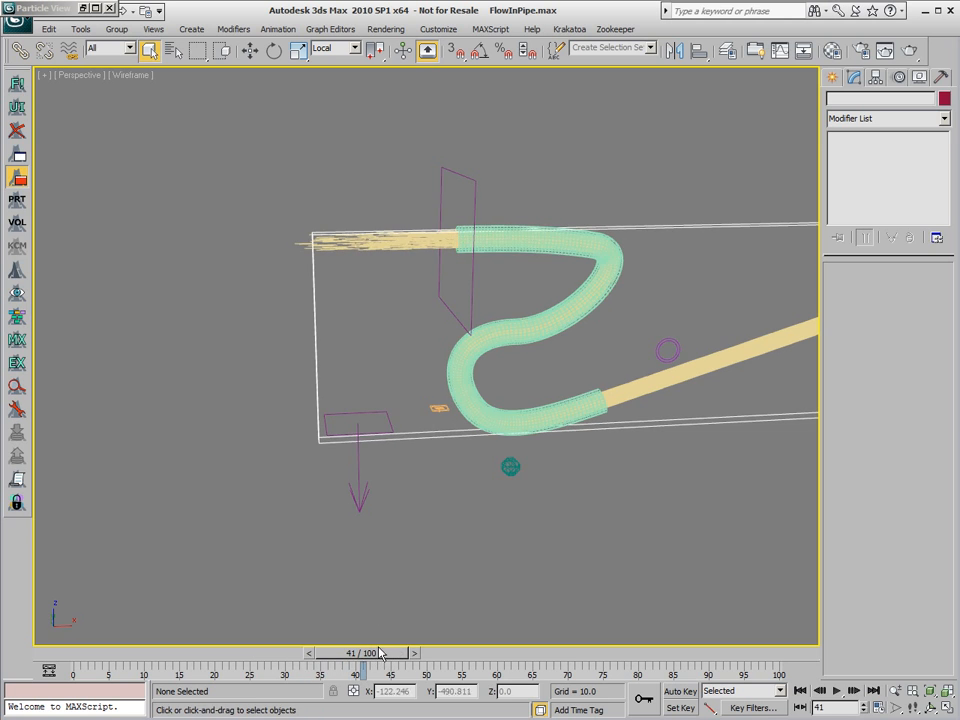
- Select the Line01 path spline running inside the lofted pipe
click(577, 305)
click(577, 305)
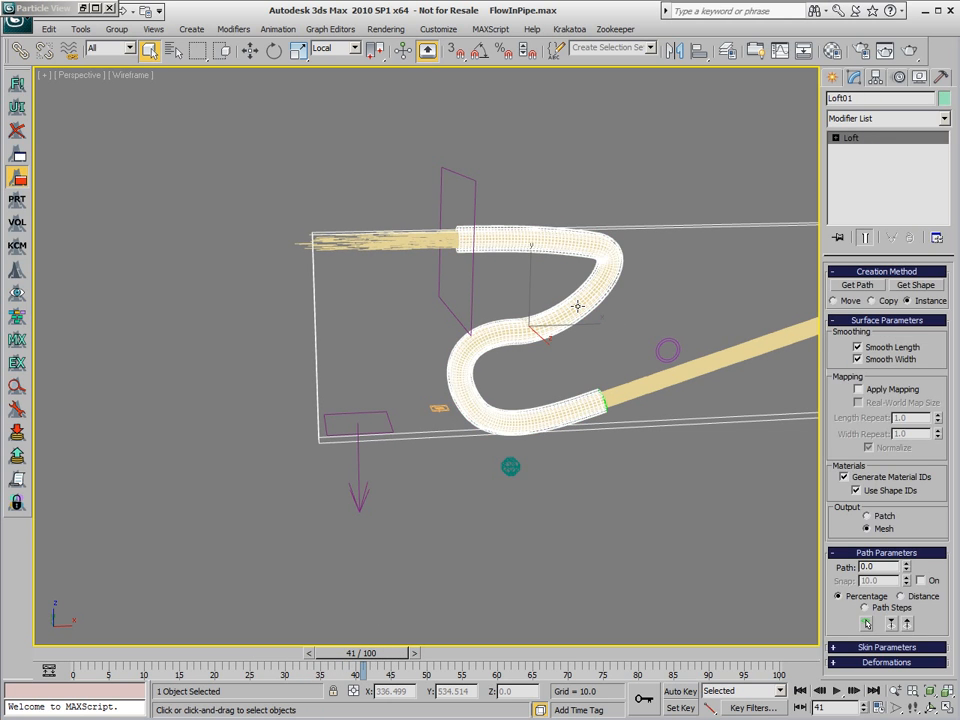
click(577, 305)
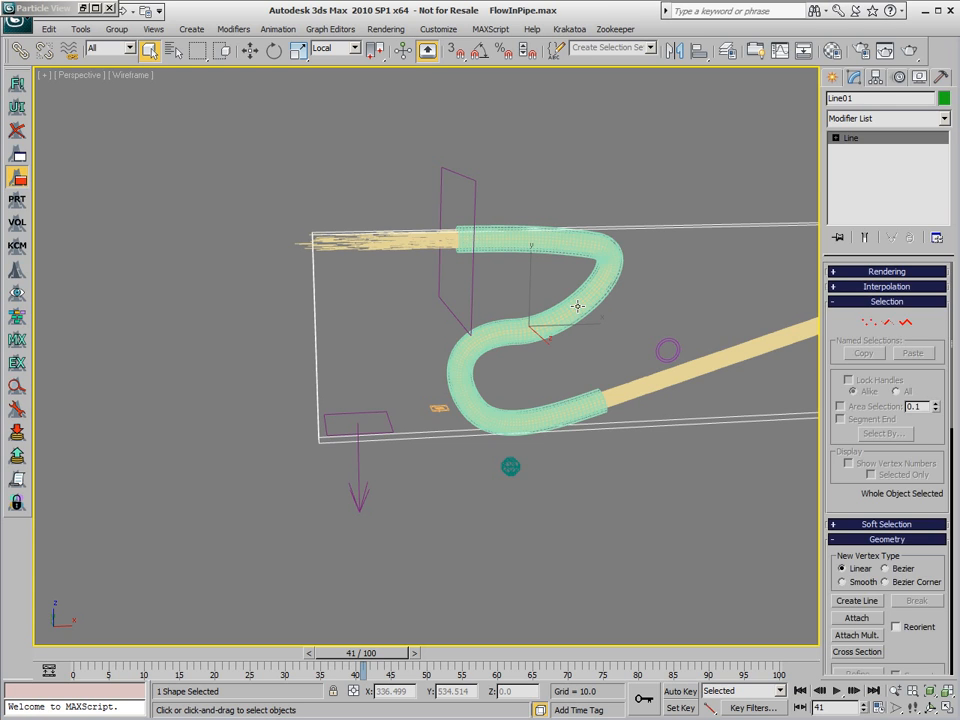
- At Line01's Vertex level, select the vertex at the pipe's upper bend and try moving it to reshape the path
click(836, 137)
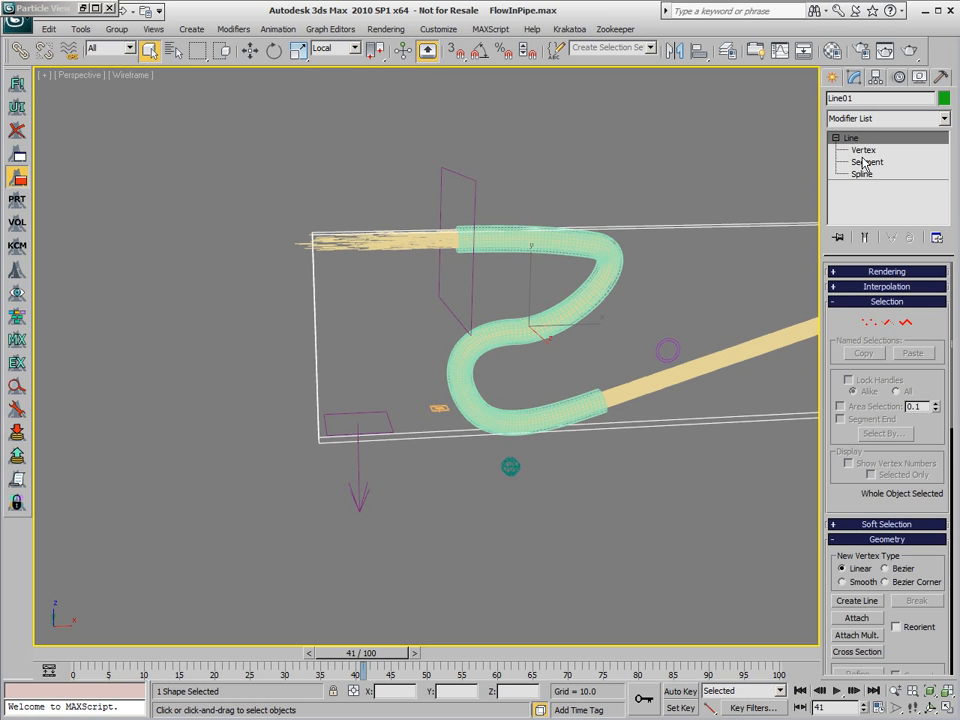
click(863, 149)
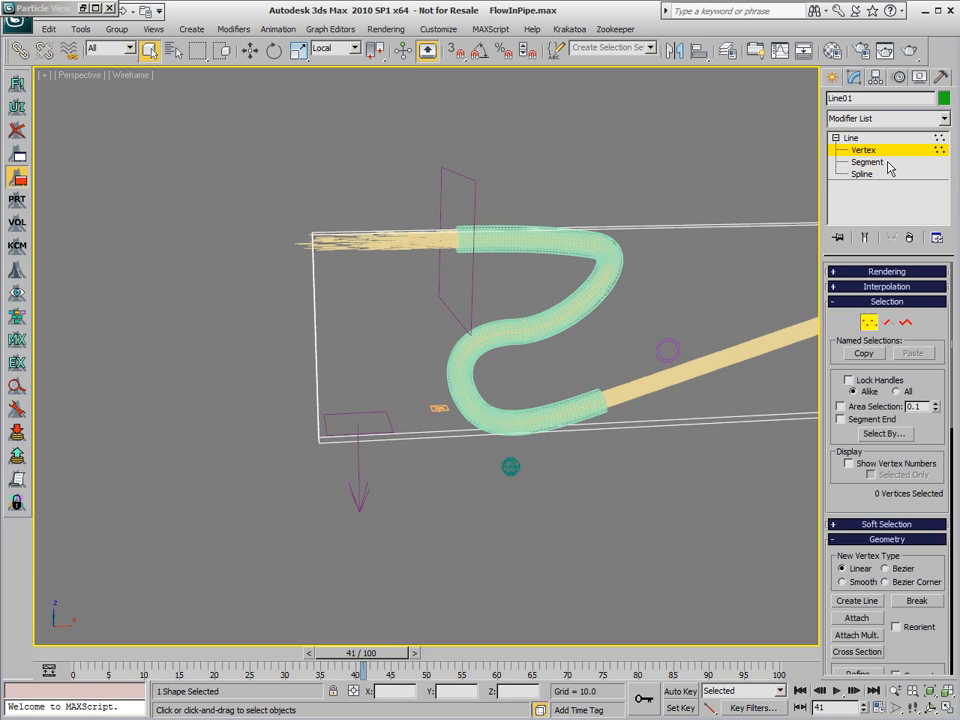
drag(660, 300, 553, 221)
right_click(612, 256)
click(627, 263)
alt+middle_drag(605, 310, 639, 294)
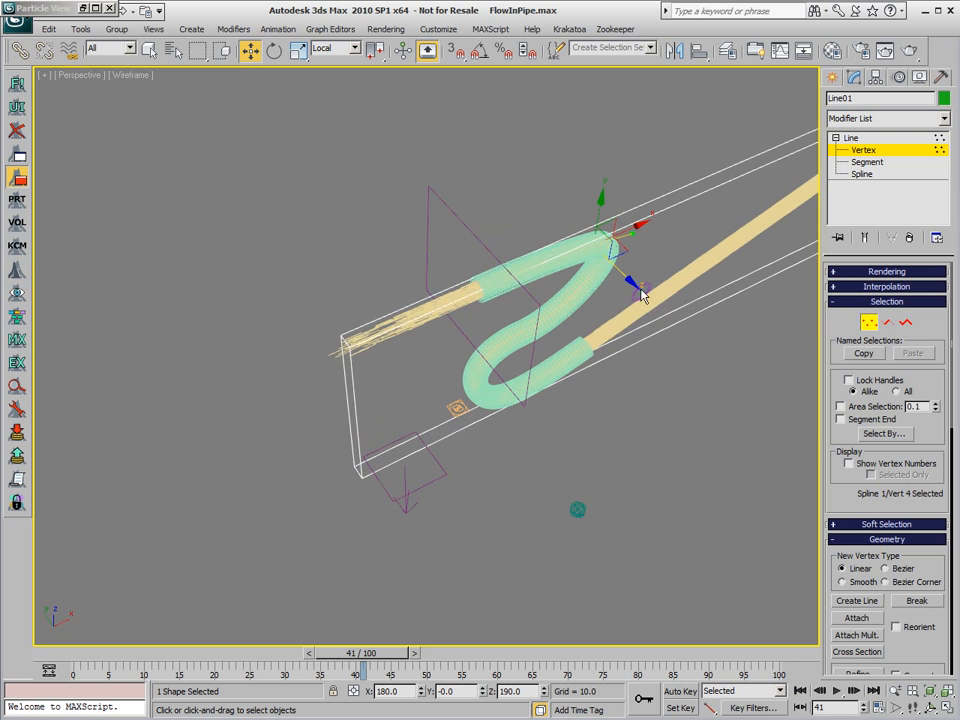
drag(625, 251, 636, 297)
mouse_move(636, 297)
alt+middle_down()
mouse_move(634, 401)
mouse_move(600, 354)
mouse_move(636, 316)
alt+middle_up()
- Add the vertices at the pipe's middle and lower bend to the vertex selection of Line01
ctrl+click(525, 347)
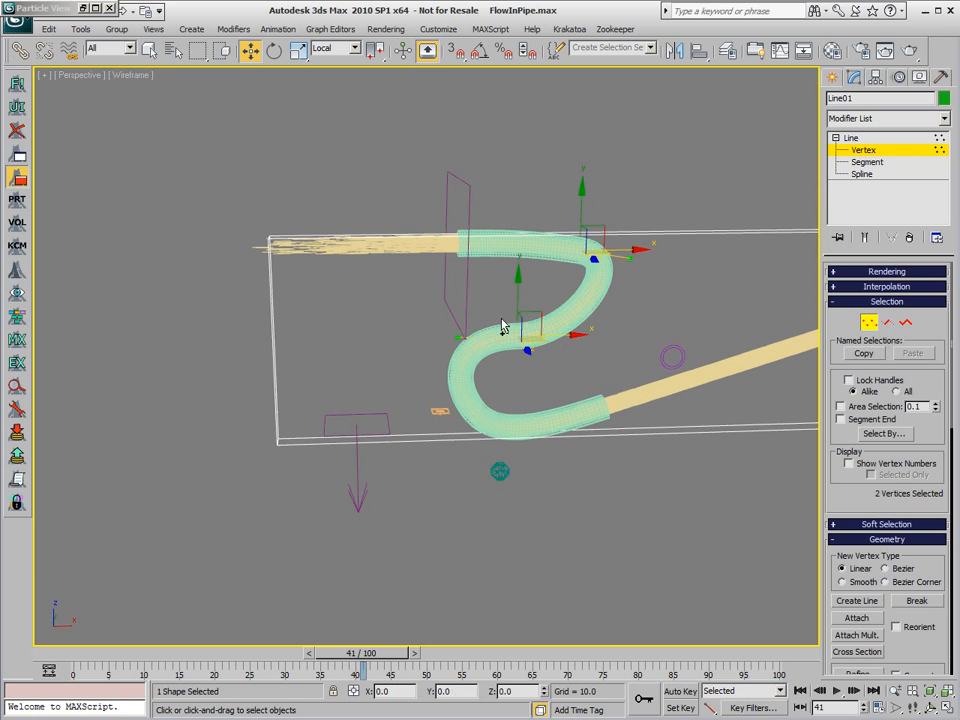
ctrl+drag(414, 386, 527, 461)
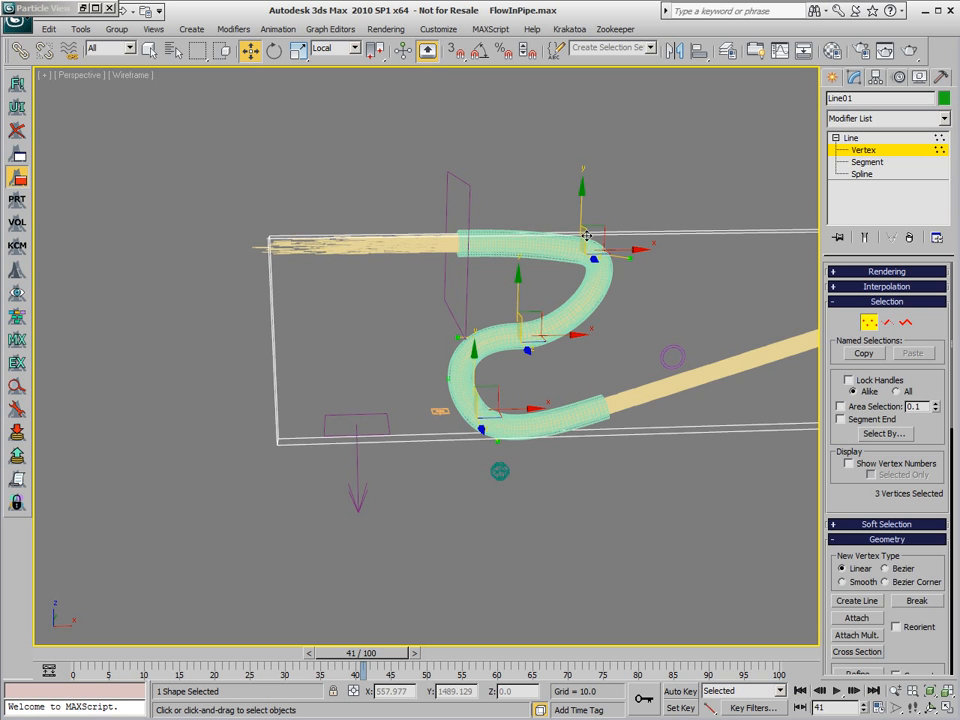
alt+middle_drag(561, 354, 600, 392)
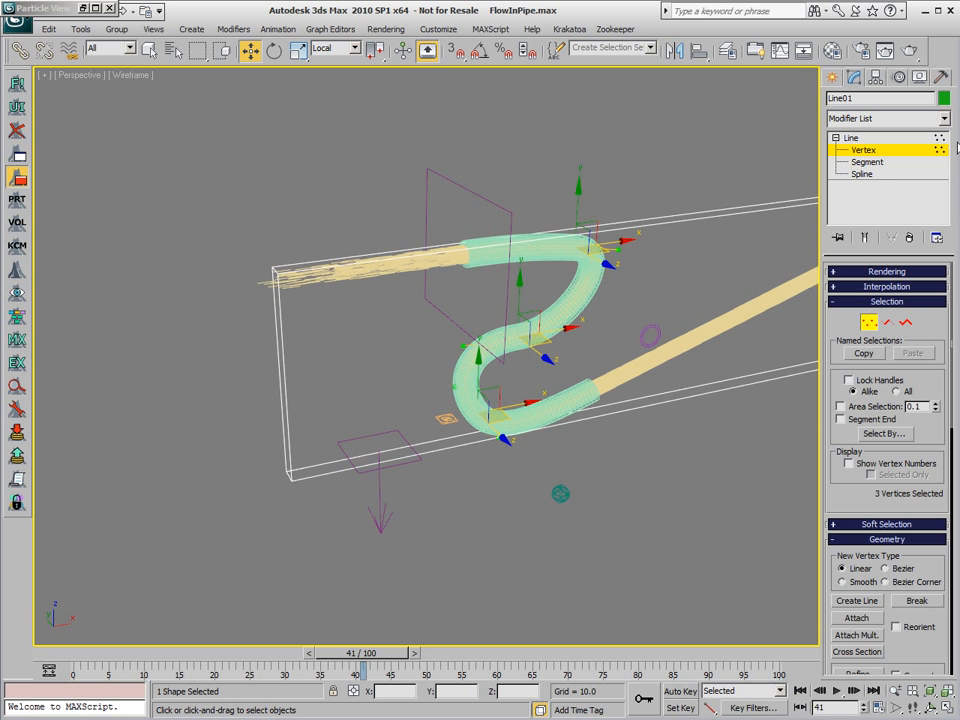
- Apply a Noise modifier to the three selected path vertices and turn on Animate Noise
click(899, 121)
drag(948, 162, 956, 357)
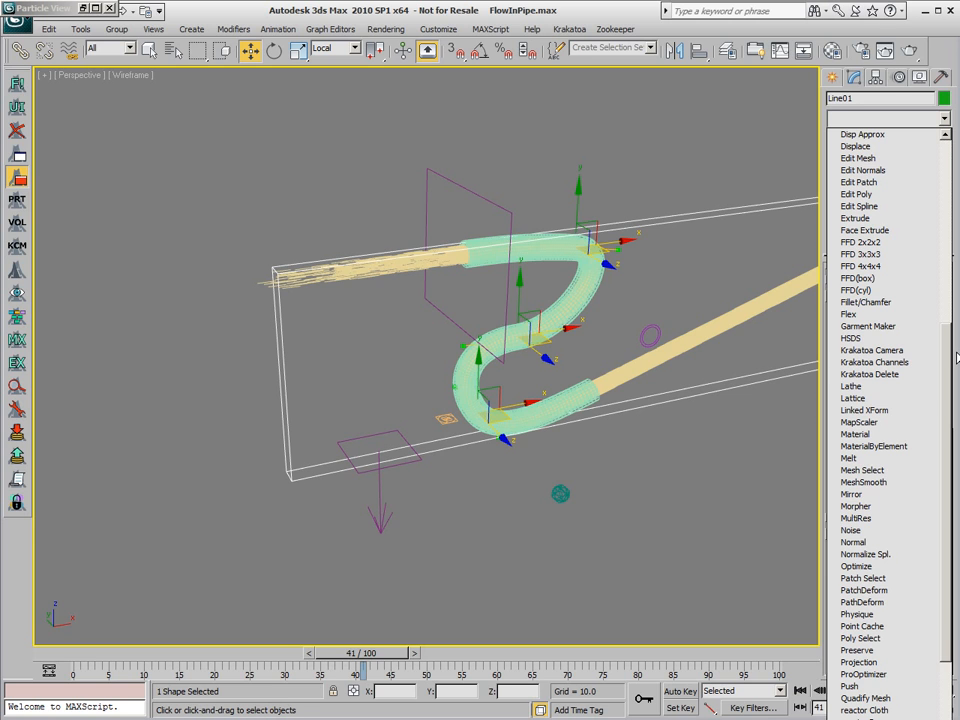
click(862, 530)
click(891, 484)
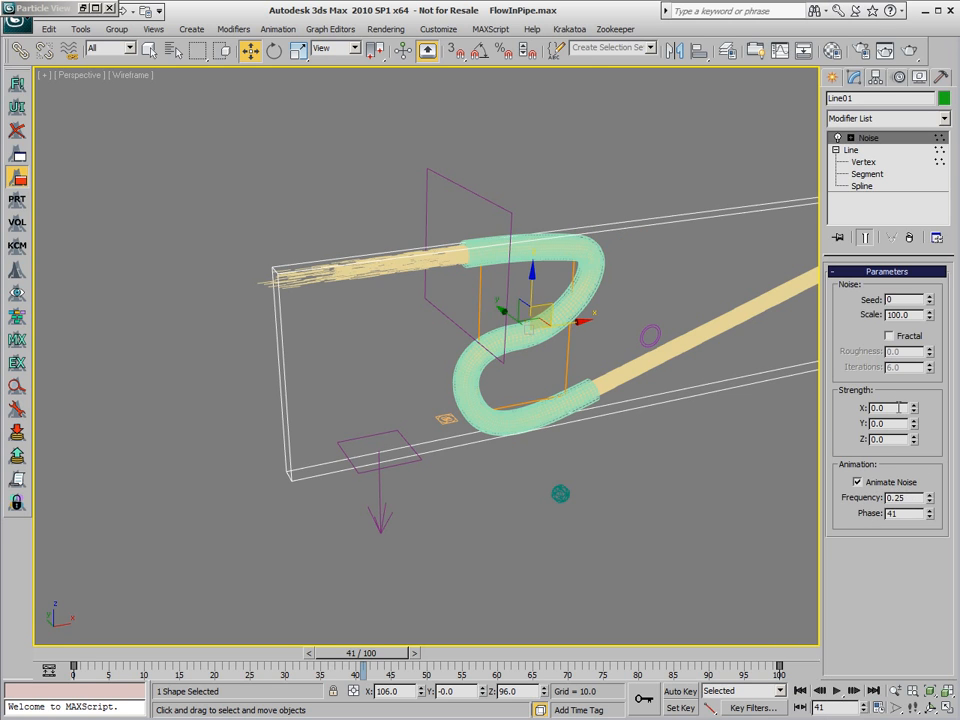
- Set the Noise strength to 50 in X, Y and Z, and scrub the timeline back to frame 0
text(50)
key(Tab)
text(65)
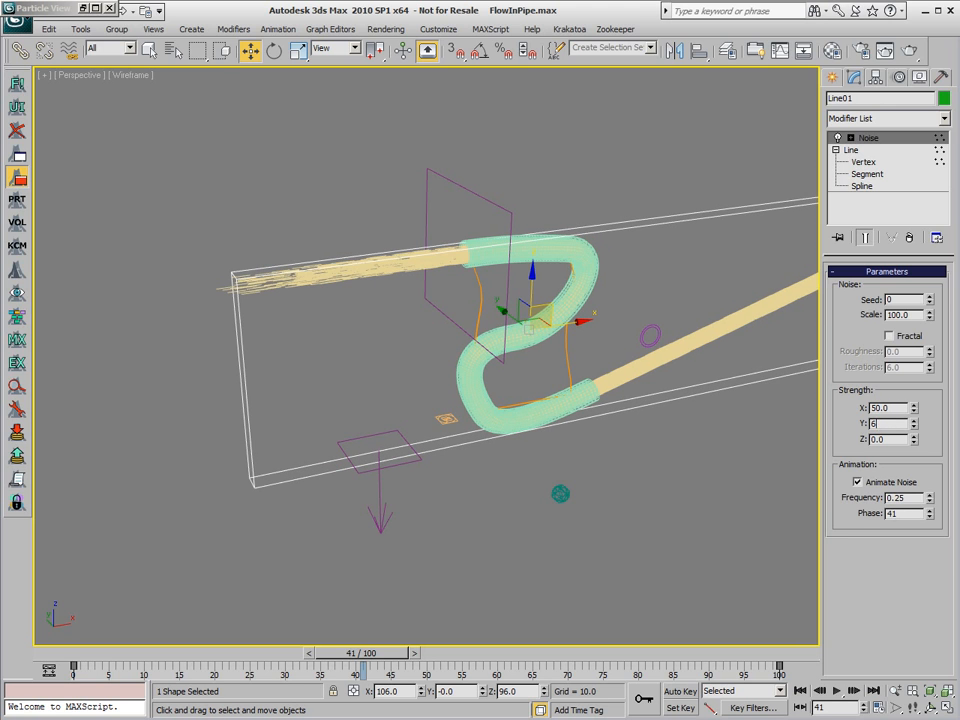
key(Tab)
text(5)
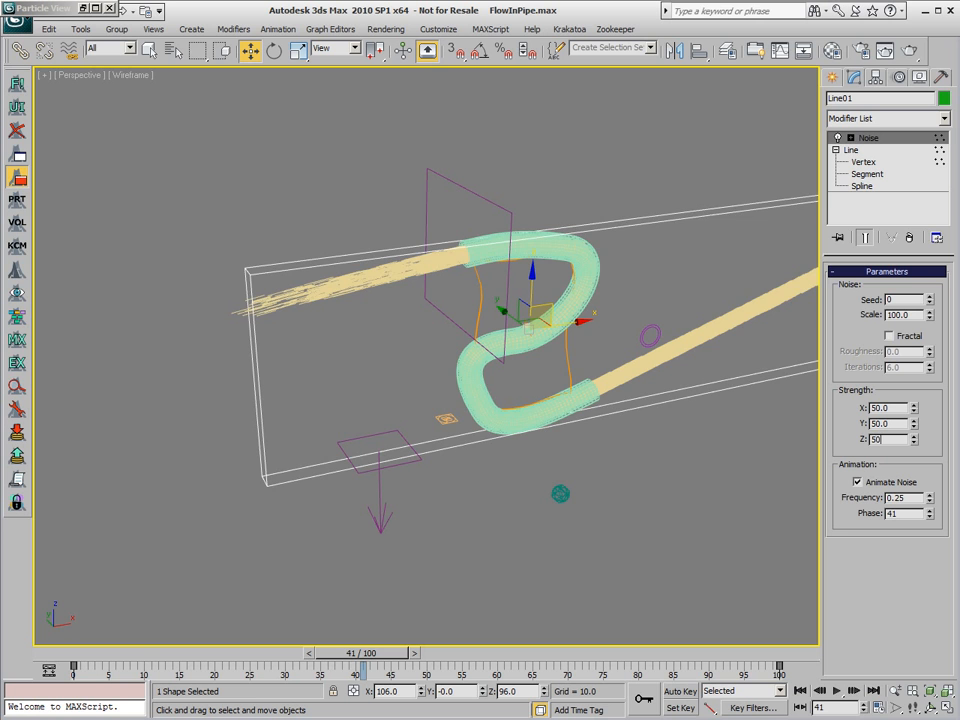
text(0)
key(Return)
drag(110, 658, 33, 620)
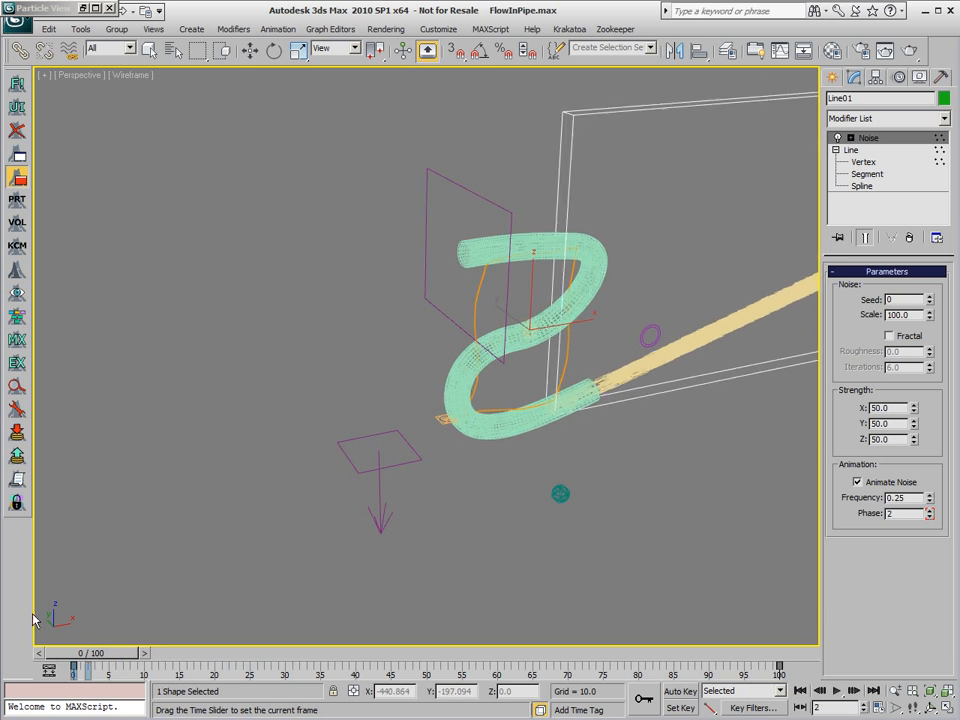
key(w)
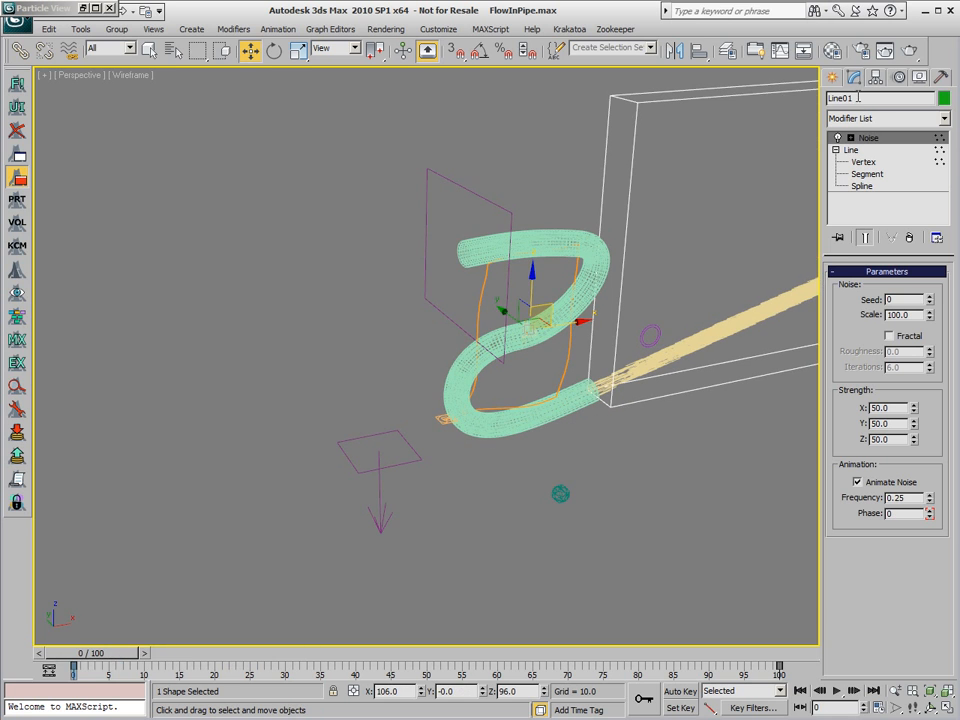
- Deselect the path and enable PF Source 02 in Particle View
click(279, 509)
key(6)
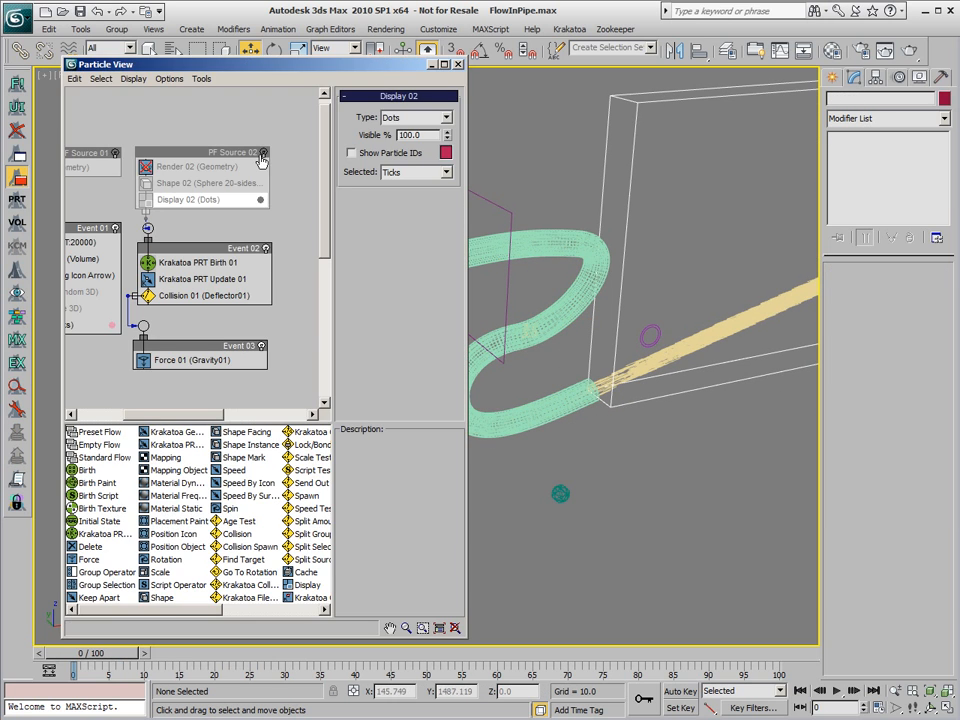
click(261, 155)
click(432, 64)
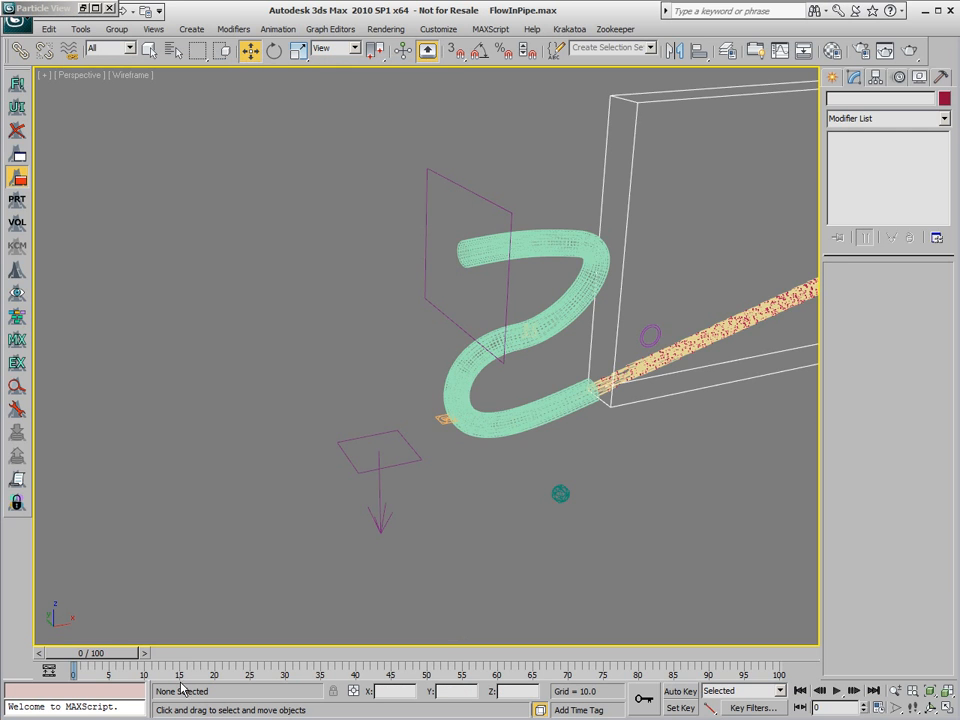
- Scrub through the animation and back to frame 0 to examine how the particles follow the wobbling pipe
drag(123, 657, 736, 576)
key(w)
click(50, 655)
- Turn off BlobMesh01's Off In Viewport option and view the meshed flow at frames 16, 50 and 81
click(560, 493)
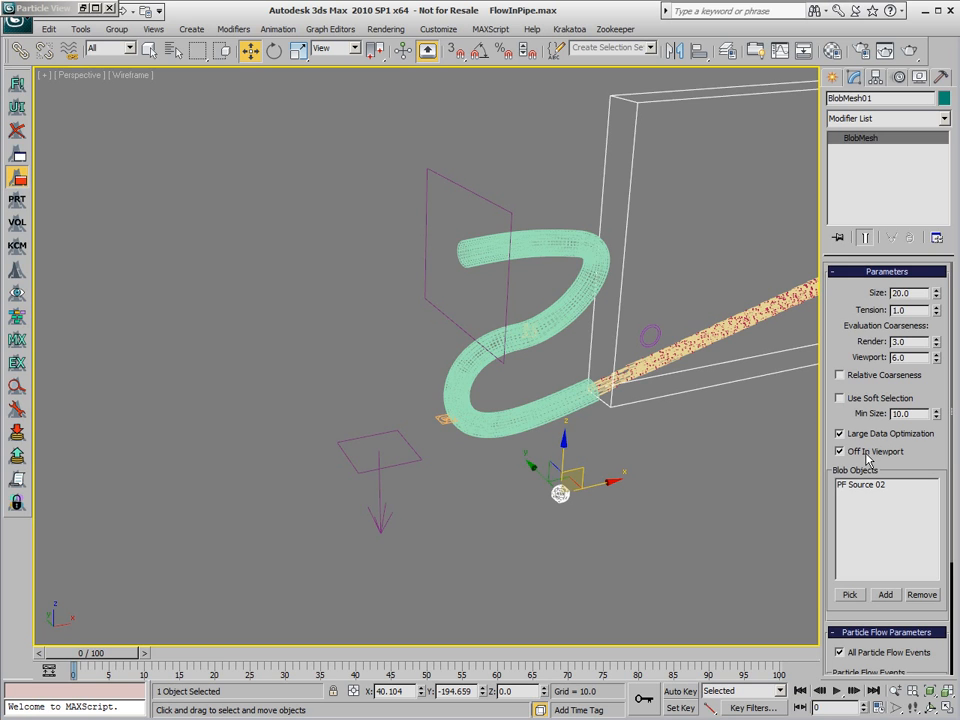
click(183, 658)
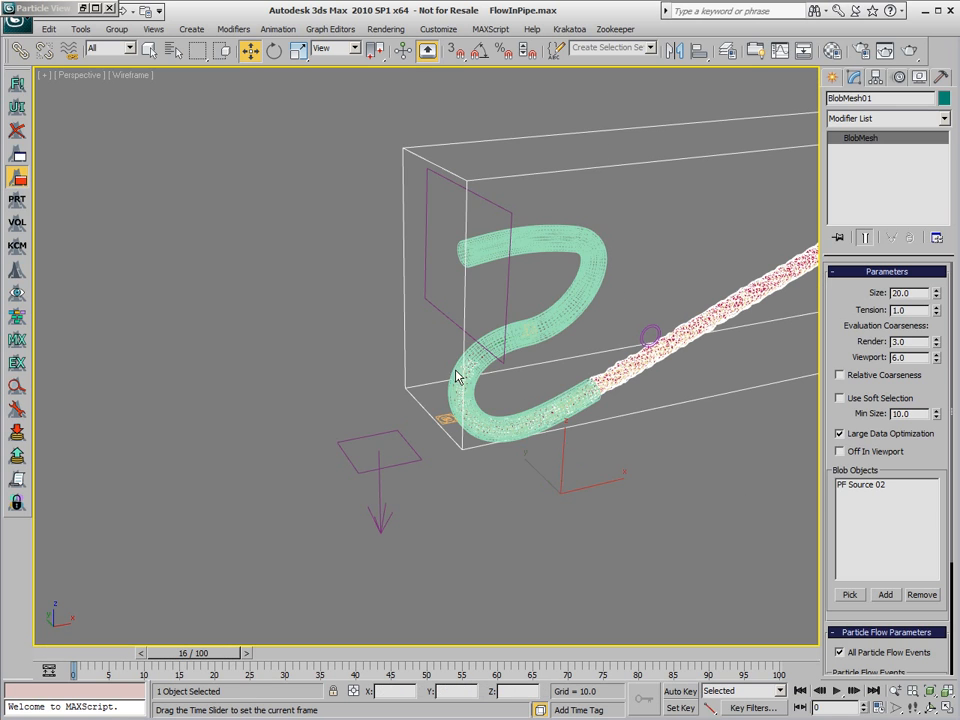
click(425, 660)
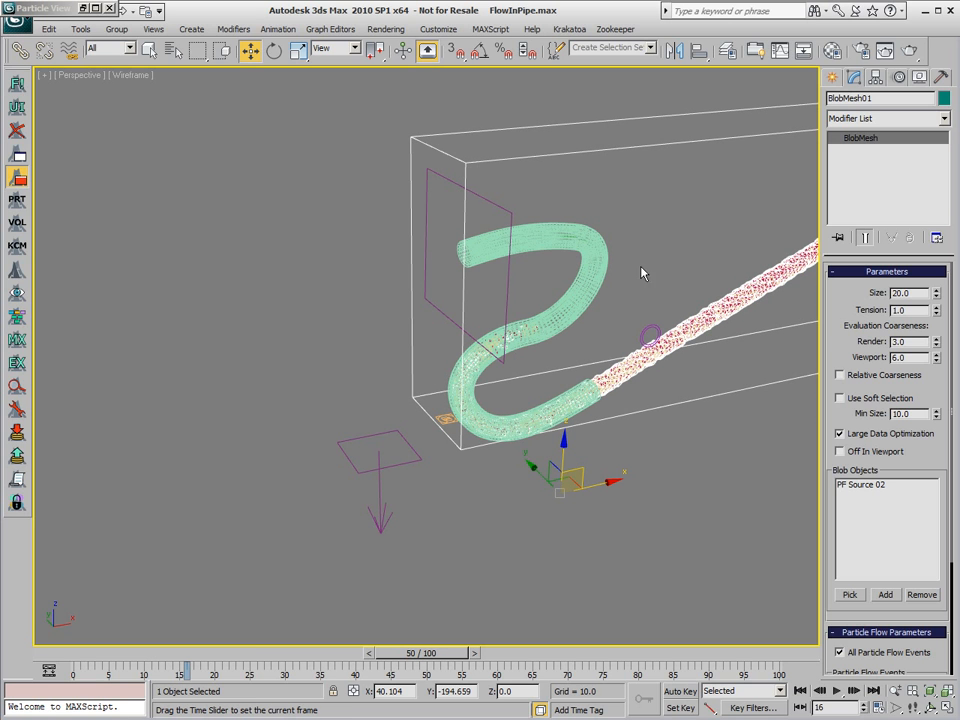
click(632, 660)
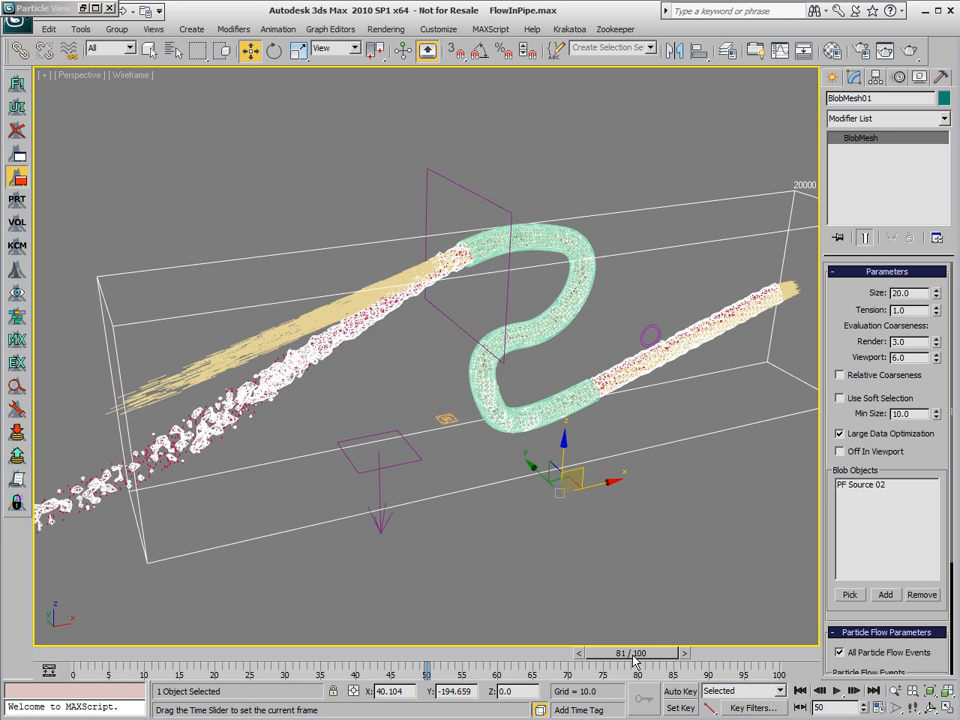